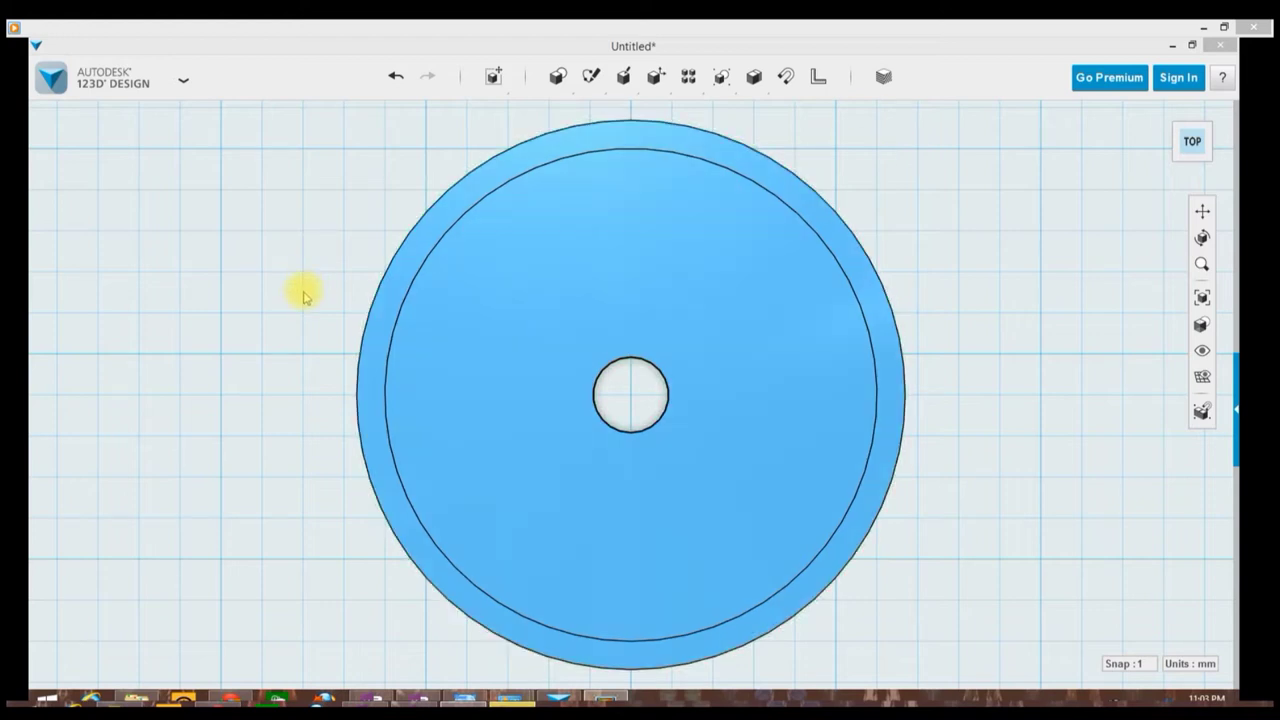
Zoom out, orbit and pan so the finished part sits lower left with empty grid beside it
left_click(920, 286)
scroll(920, 286, "down", 2)
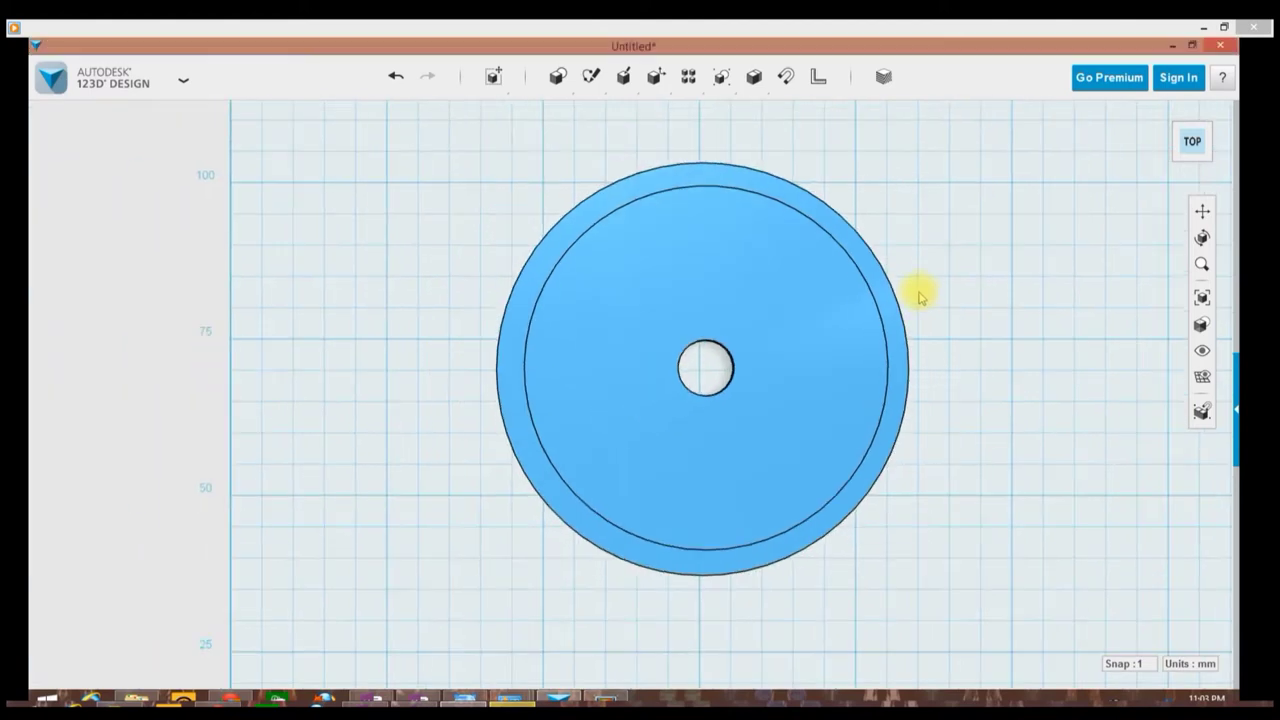
scroll(975, 368, "down", 1)
scroll(975, 368, "down", 1)
right_click_drag(958, 500, 814, 597)
right_click_drag(1067, 285, 849, 323)
right_click_drag(747, 380, 758, 389)
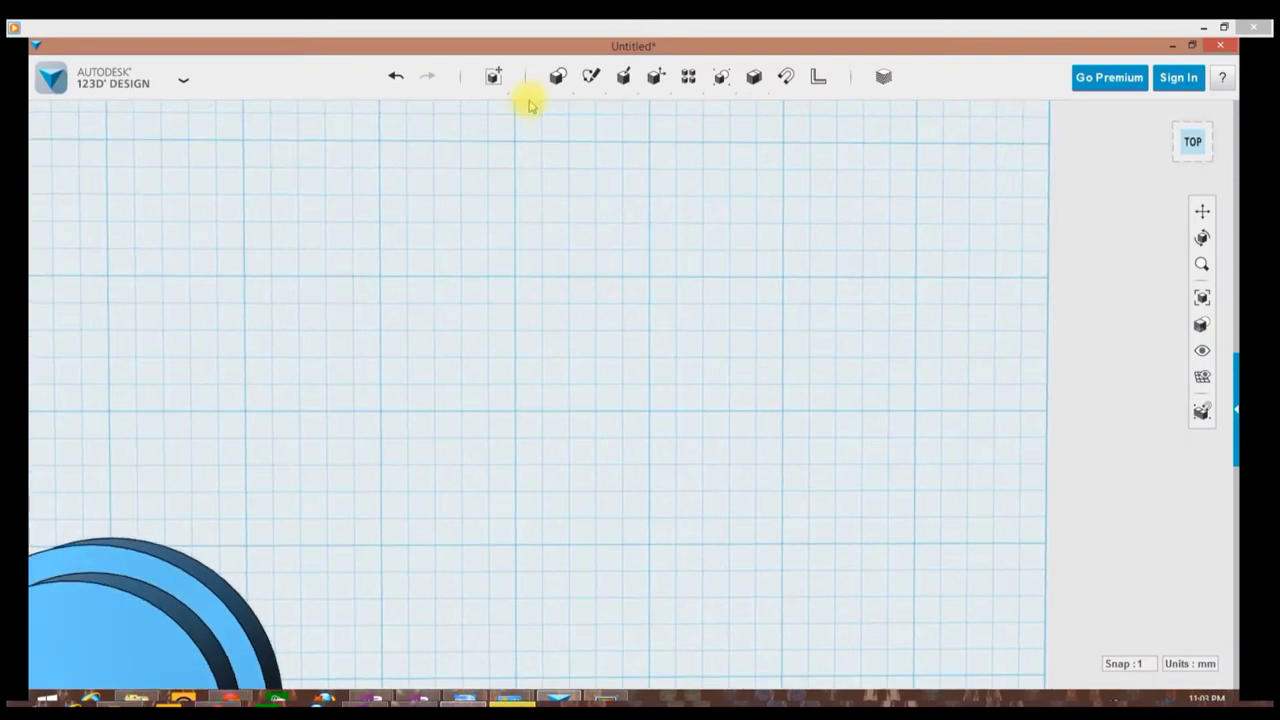
Place a cylinder of radius 31.5 and height 7 on the empty grid
mouse_move(591, 76)
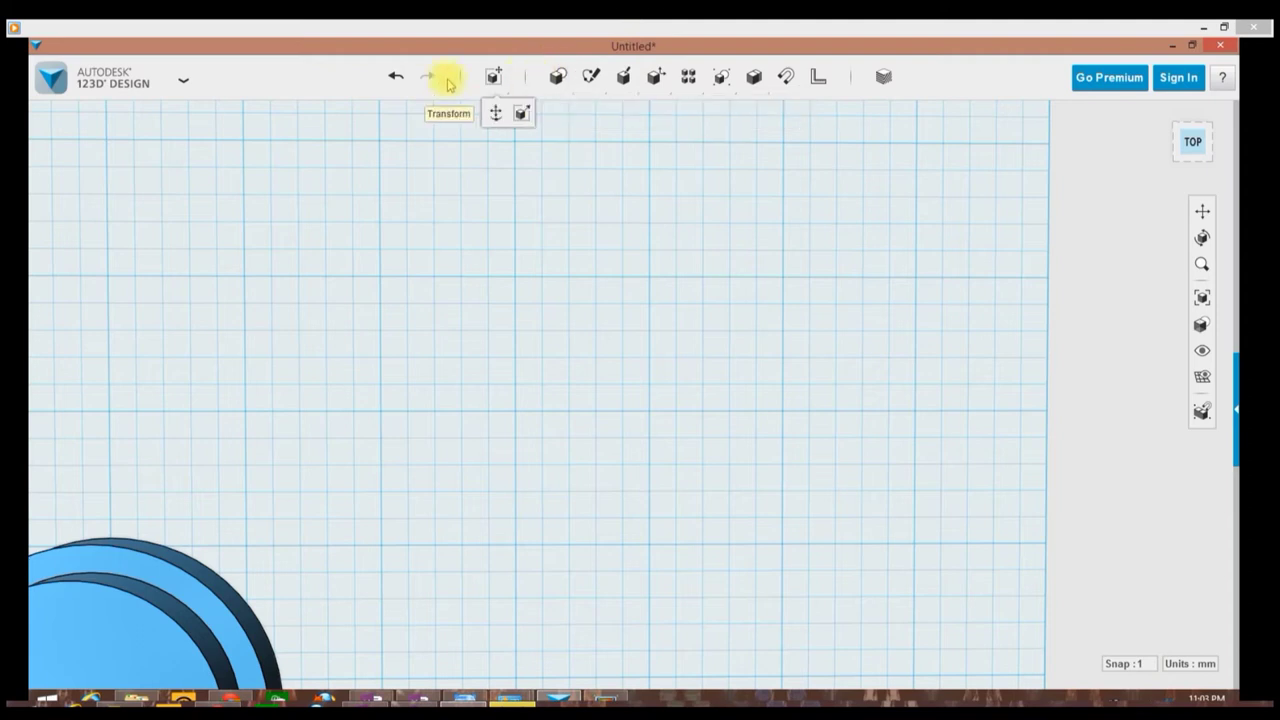
mouse_move(546, 84)
left_click(611, 113)
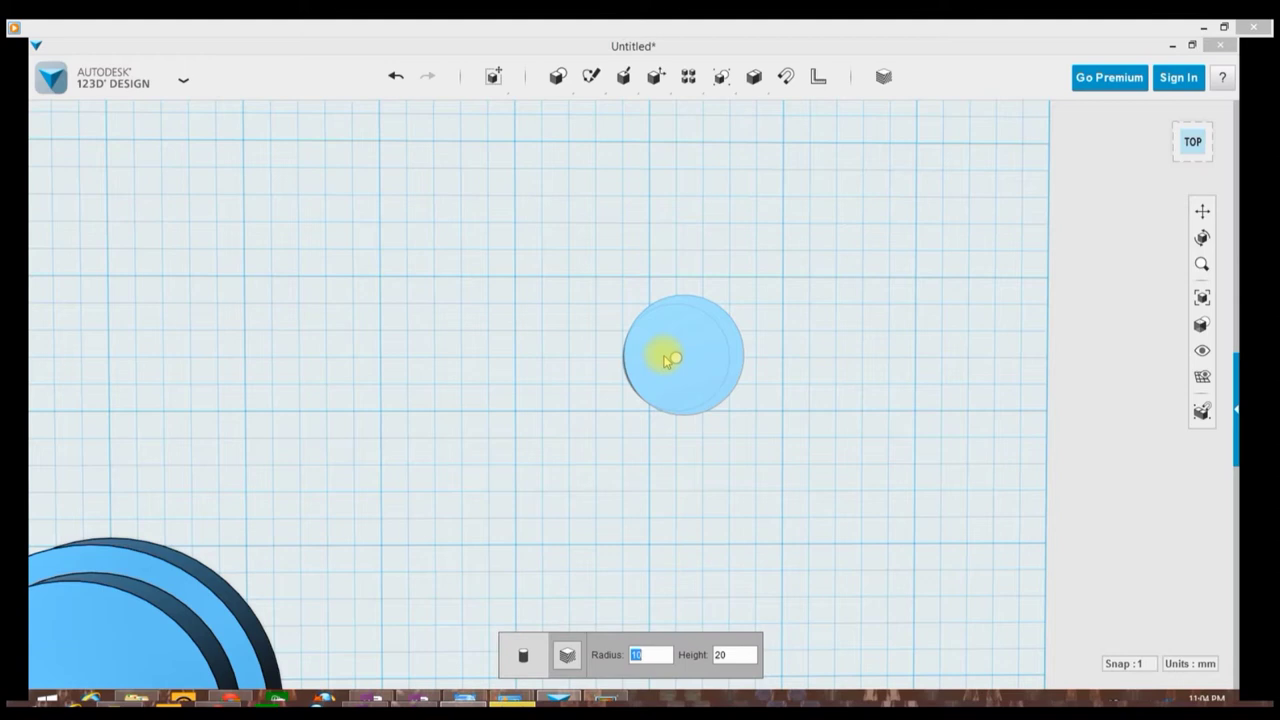
type("31.5")
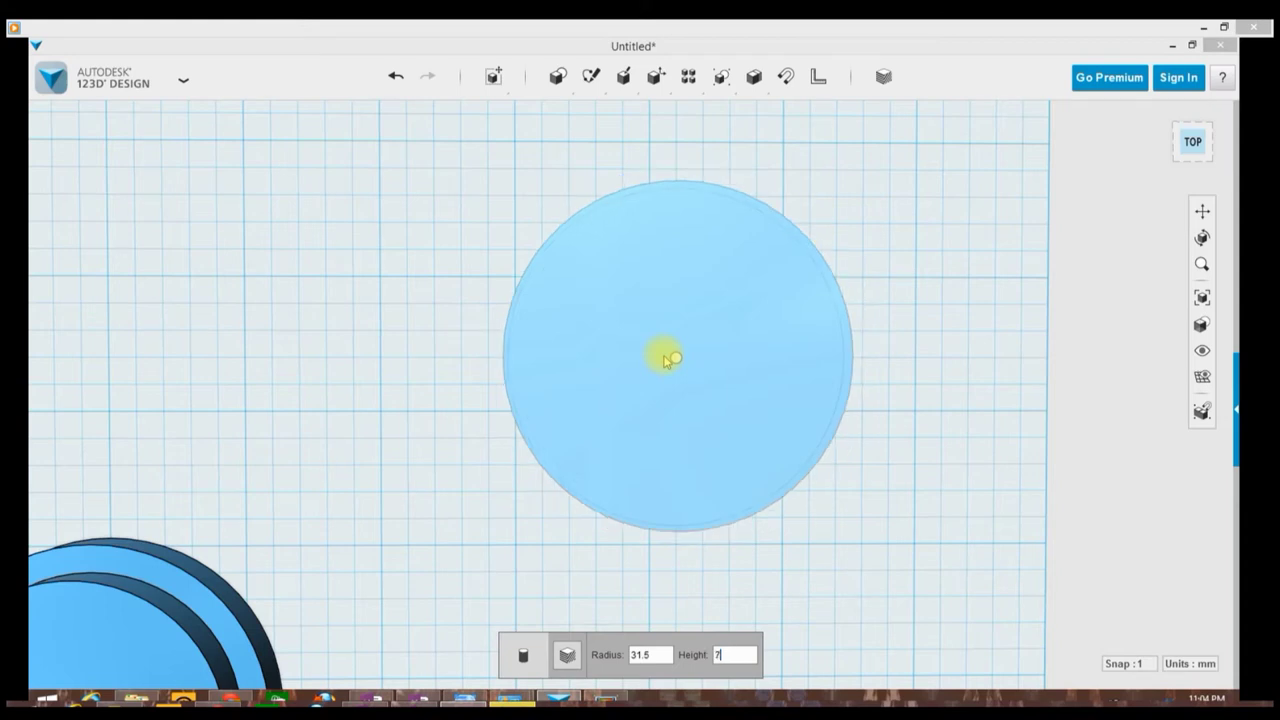
left_click(668, 358)
right_click_drag(943, 526, 950, 455)
mouse_move(557, 77)
left_click(611, 113)
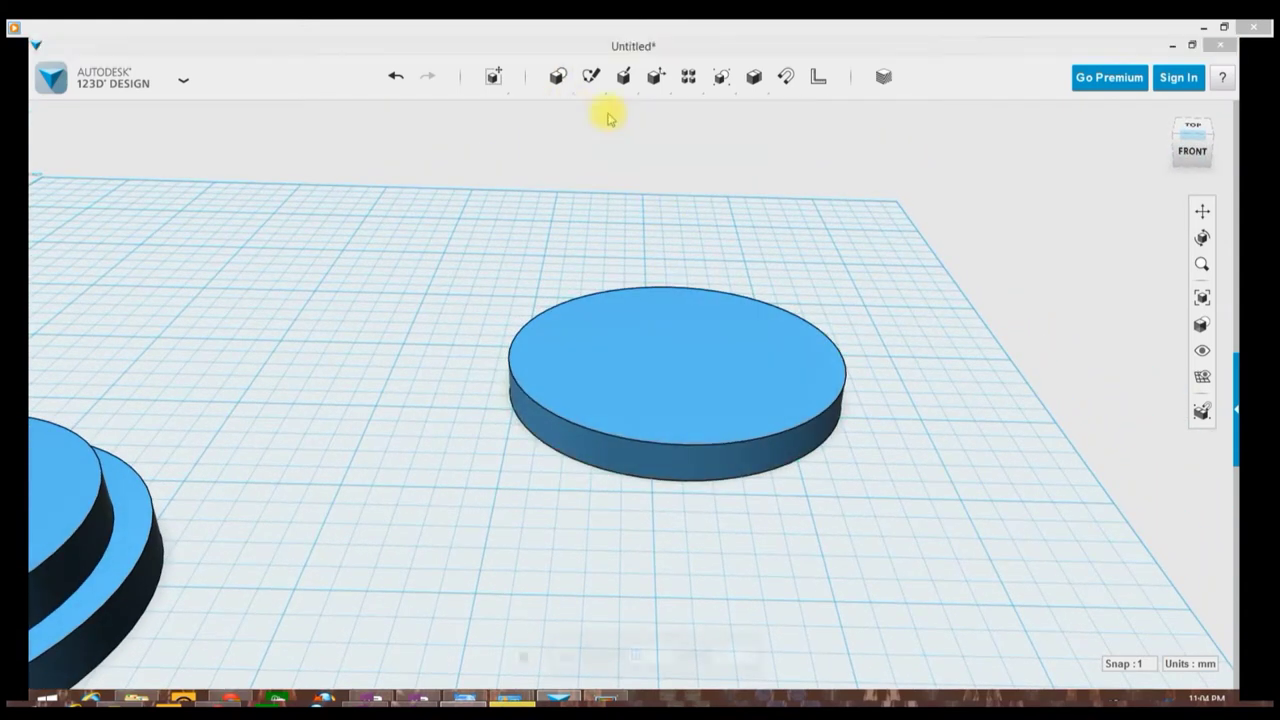
Cancel the stray cylinder and centre a radius 26.5, height 14 cylinder on the disc
right_click_drag(700, 300, 654, 386)
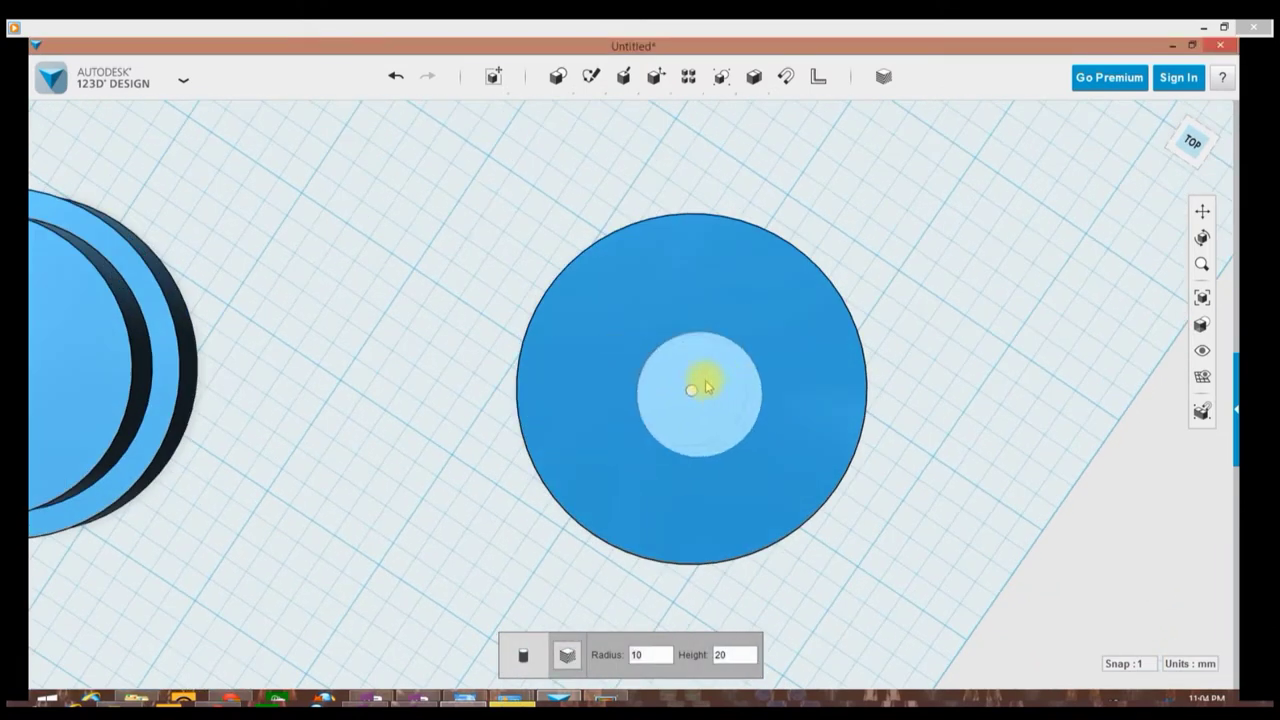
mouse_move(698, 401)
right_mouse_down()
mouse_move(686, 397)
mouse_move(700, 403)
right_mouse_up()
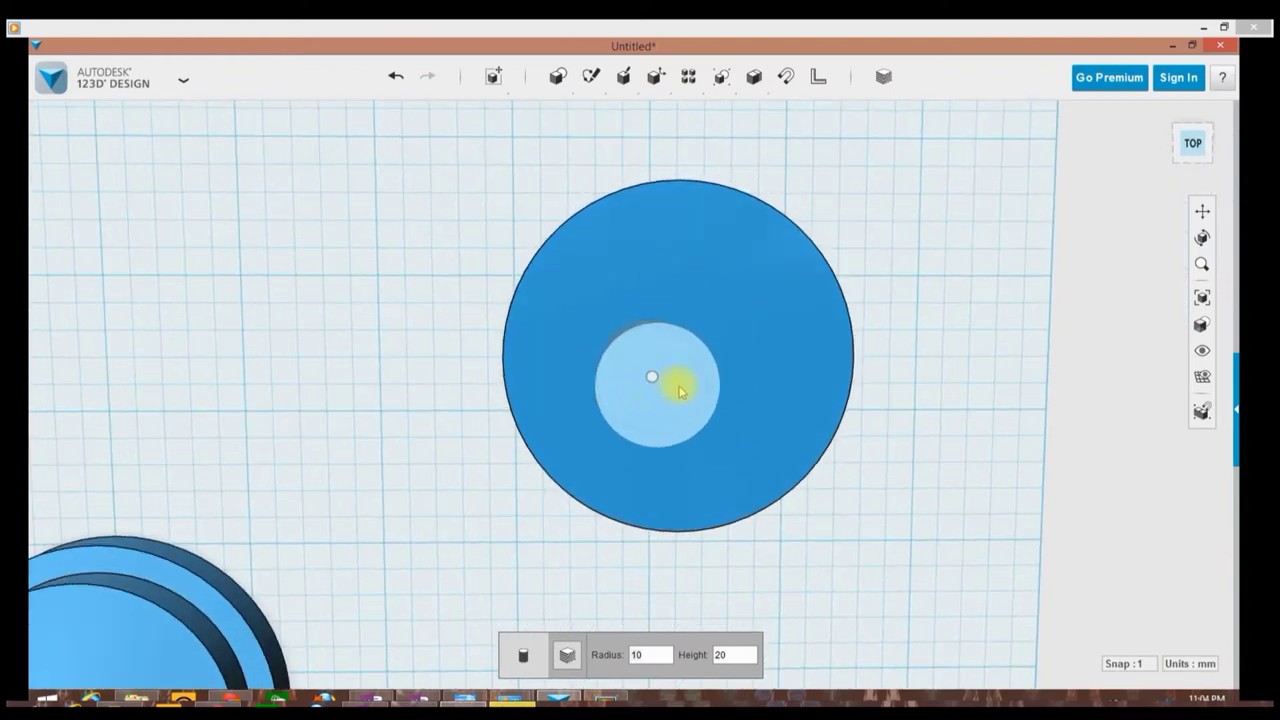
right_click_drag(680, 371, 677, 354)
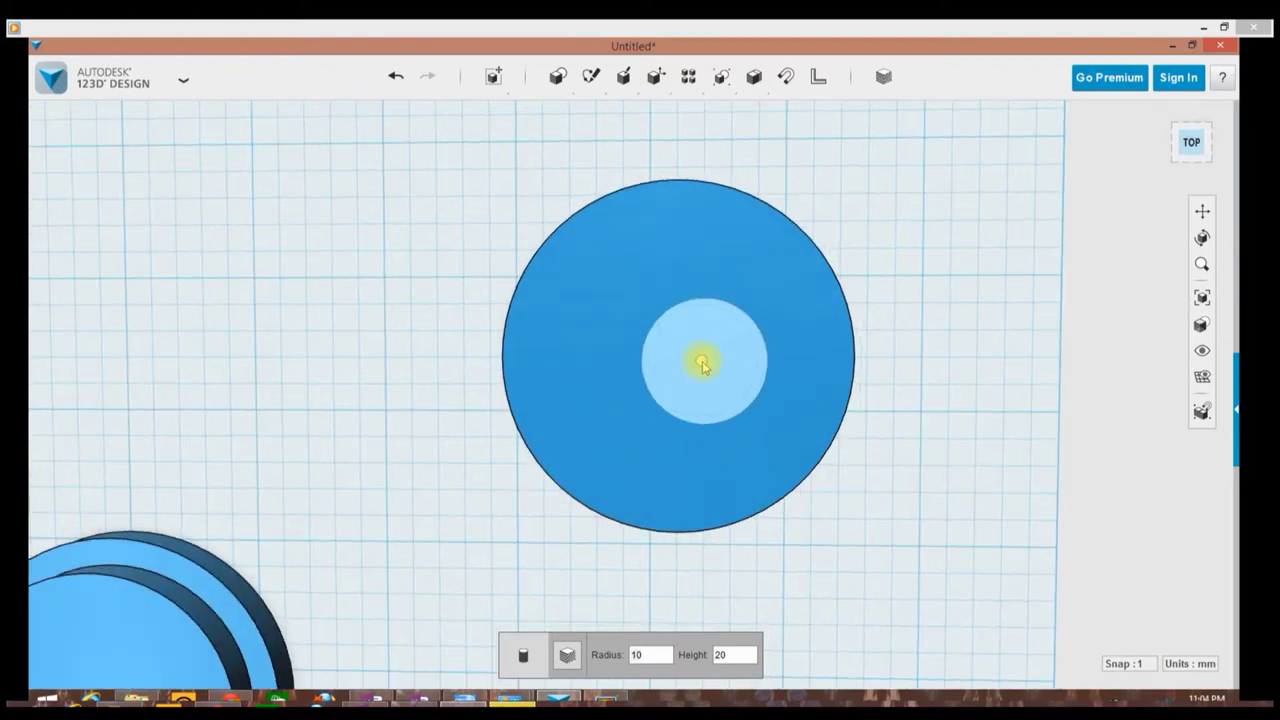
key("Escape")
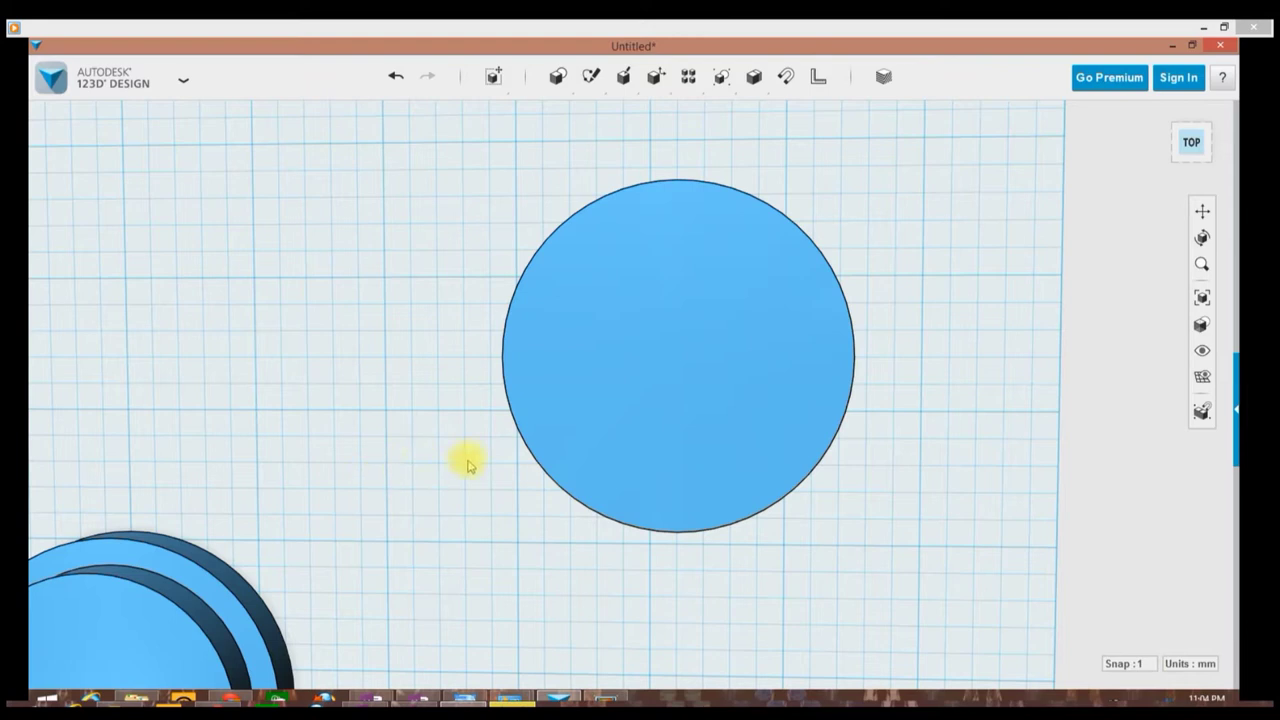
mouse_move(558, 76)
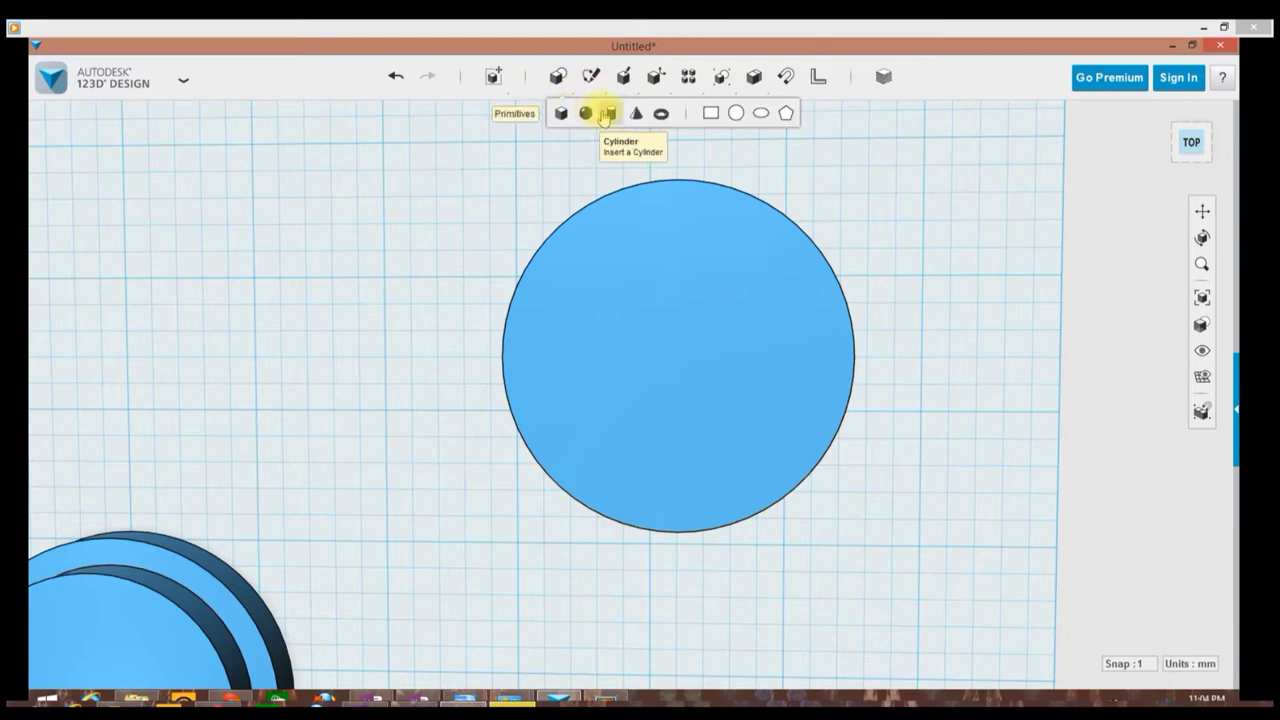
left_click(608, 111)
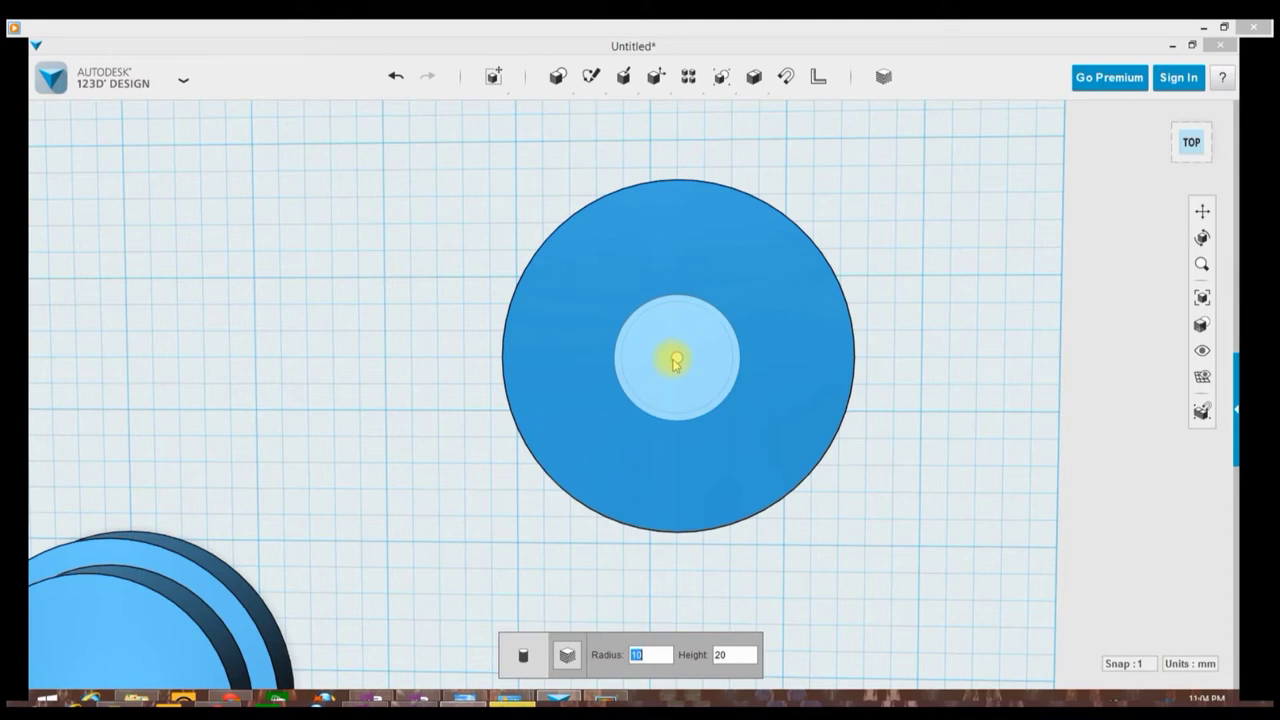
type("26")
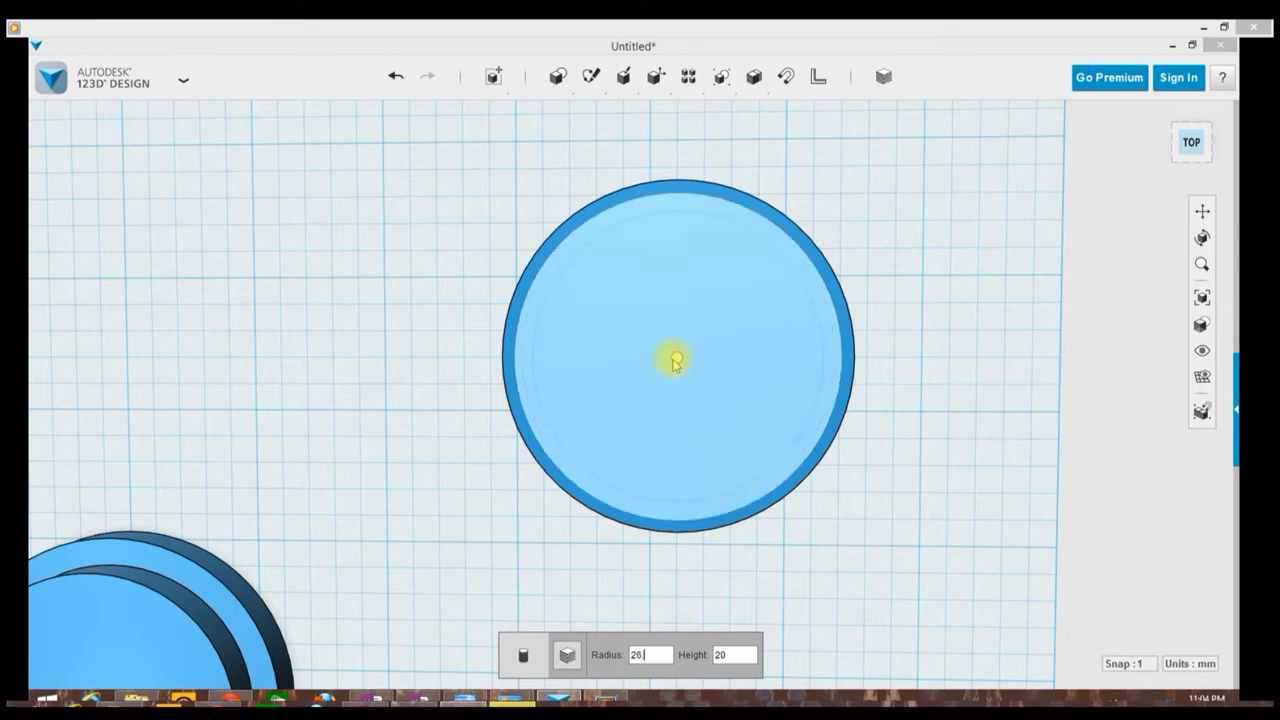
type(".5")
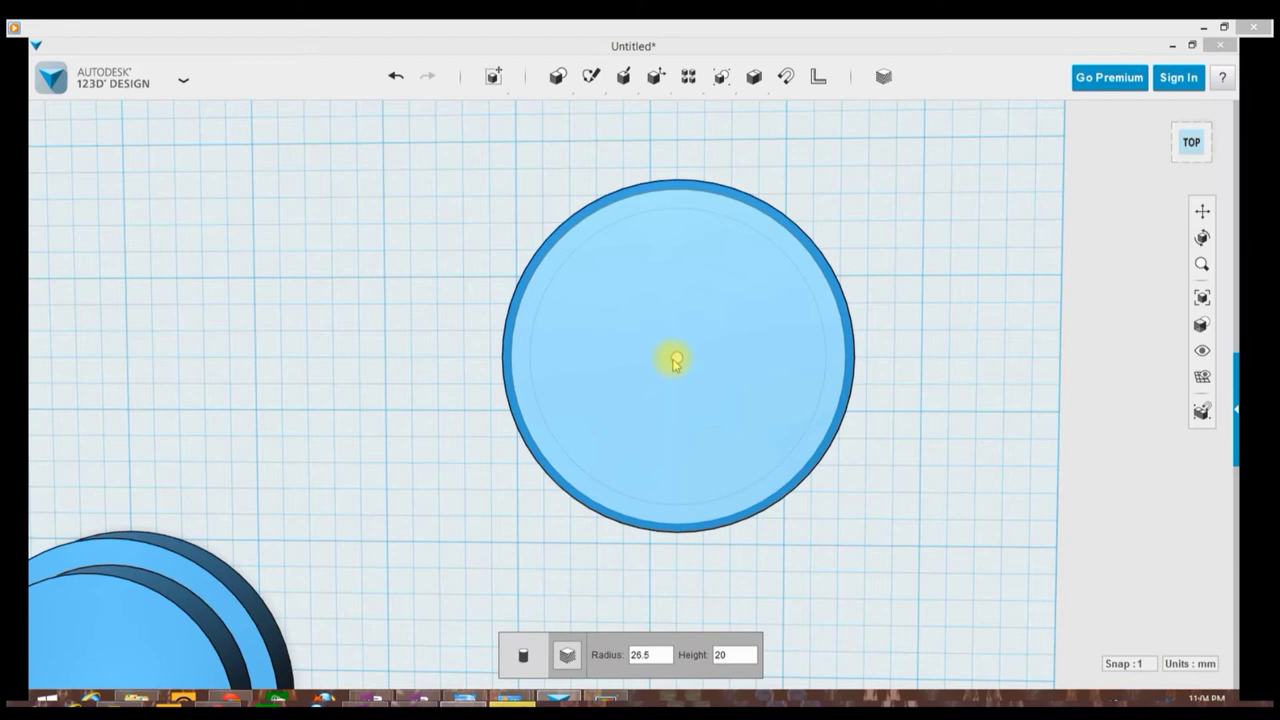
type("14")
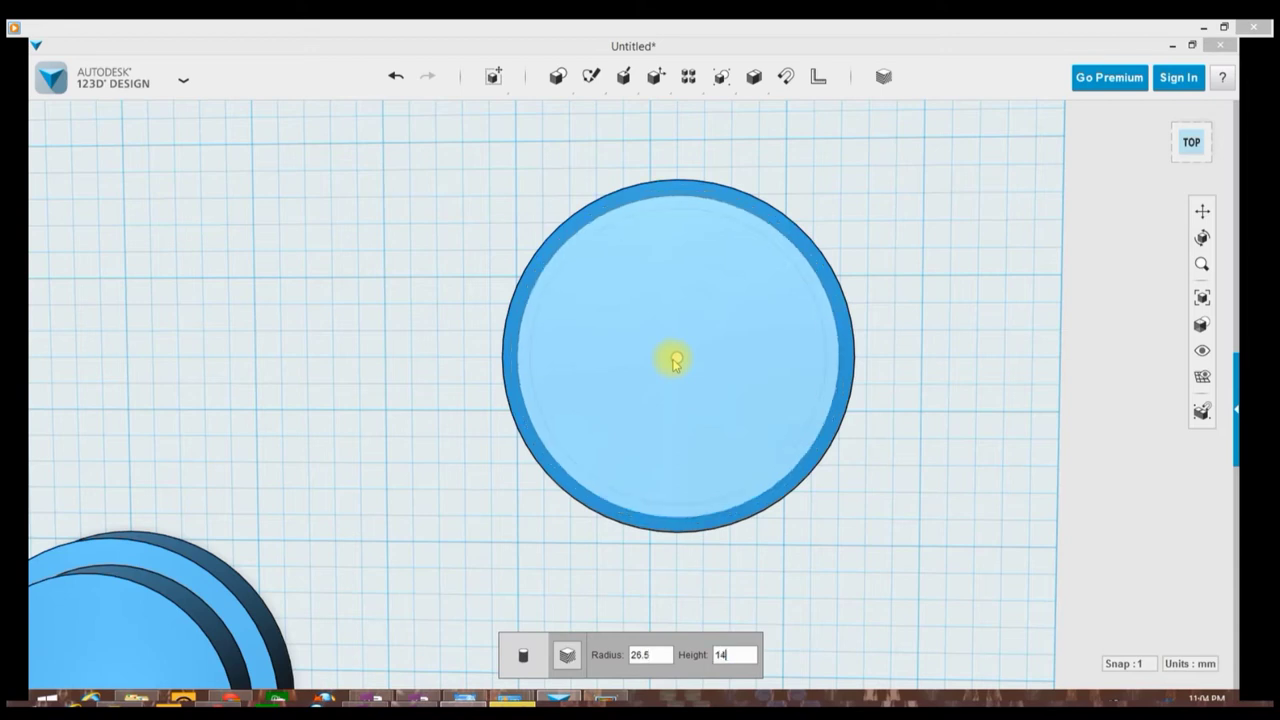
left_click(676, 362)
Move the 26.5-radius upper cylinder down 7 mm so its base is flush with the disc underside
right_click_drag(986, 486, 850, 355)
left_click(689, 303)
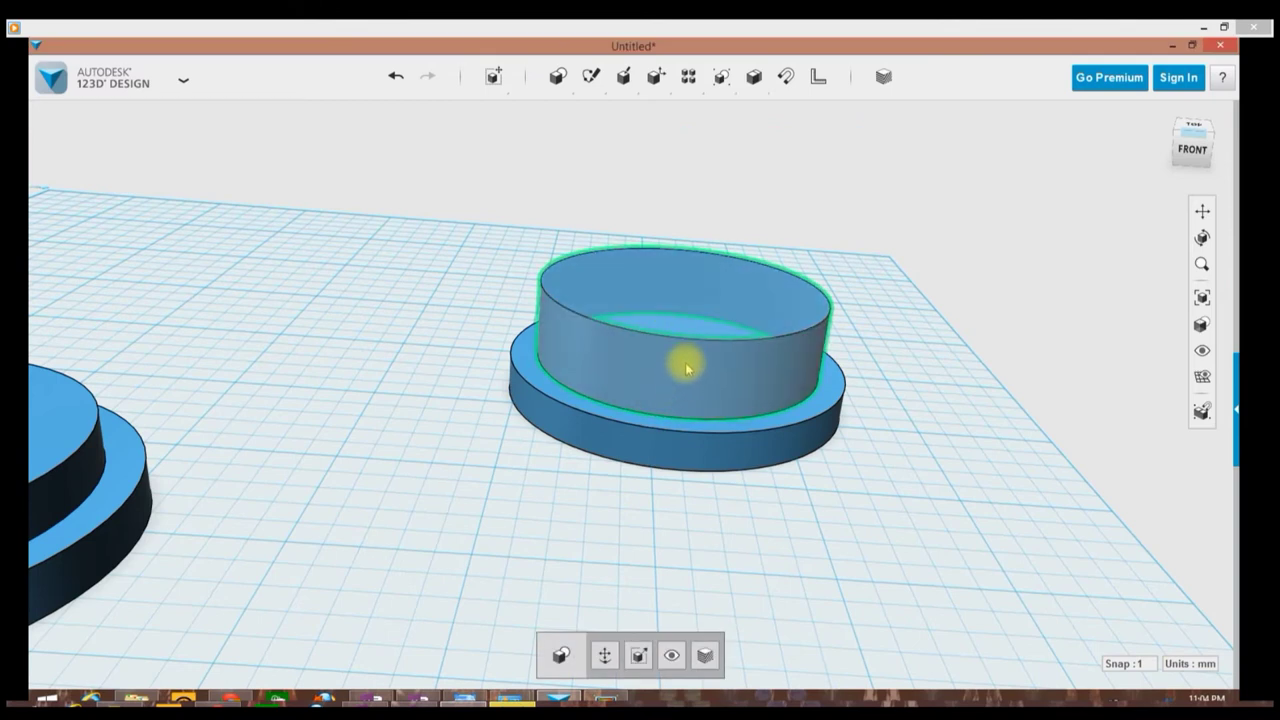
left_click(667, 455, "shift")
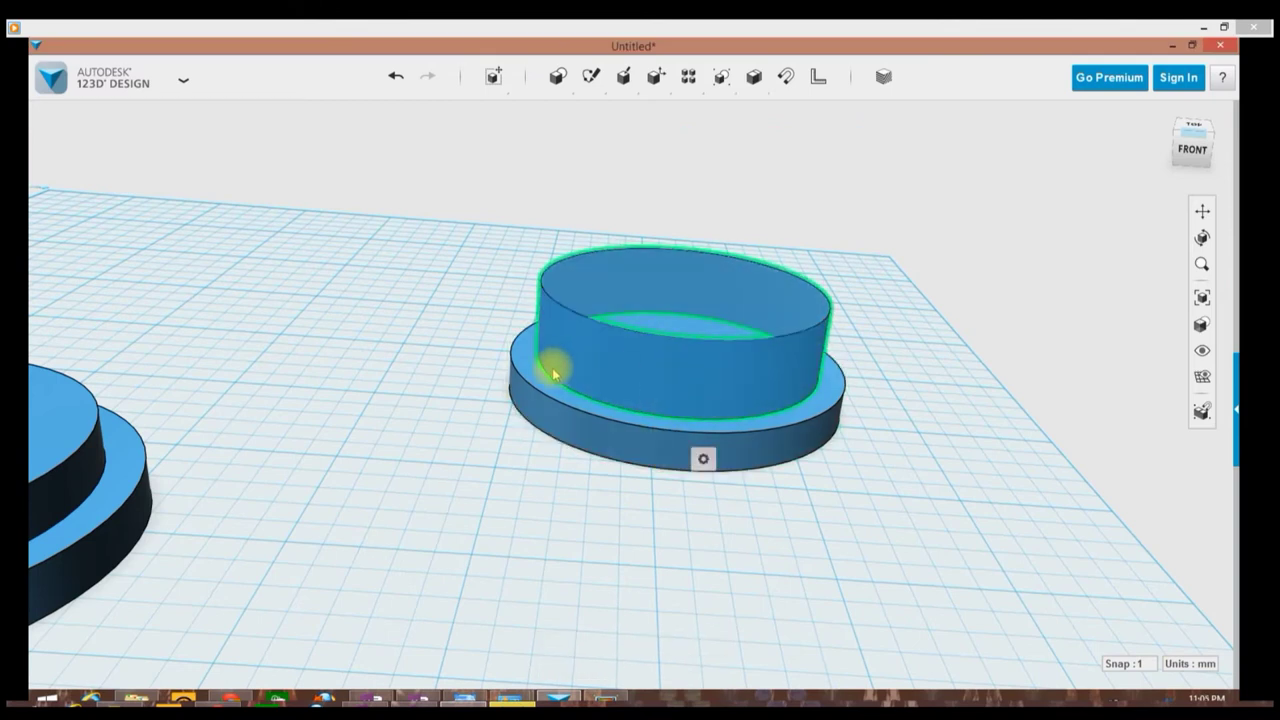
mouse_move(685, 318)
right_mouse_down()
mouse_move(657, 377)
mouse_move(657, 337)
mouse_move(683, 340)
right_mouse_up()
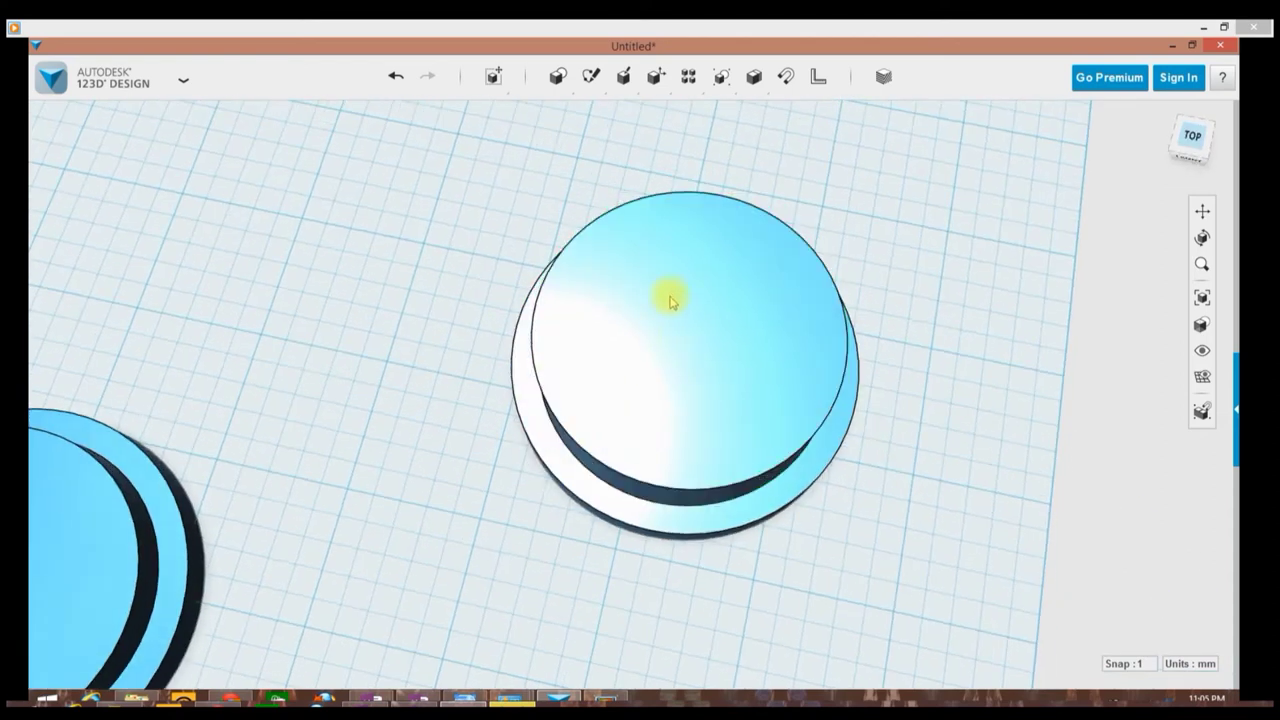
right_click_drag(920, 257, 609, 343)
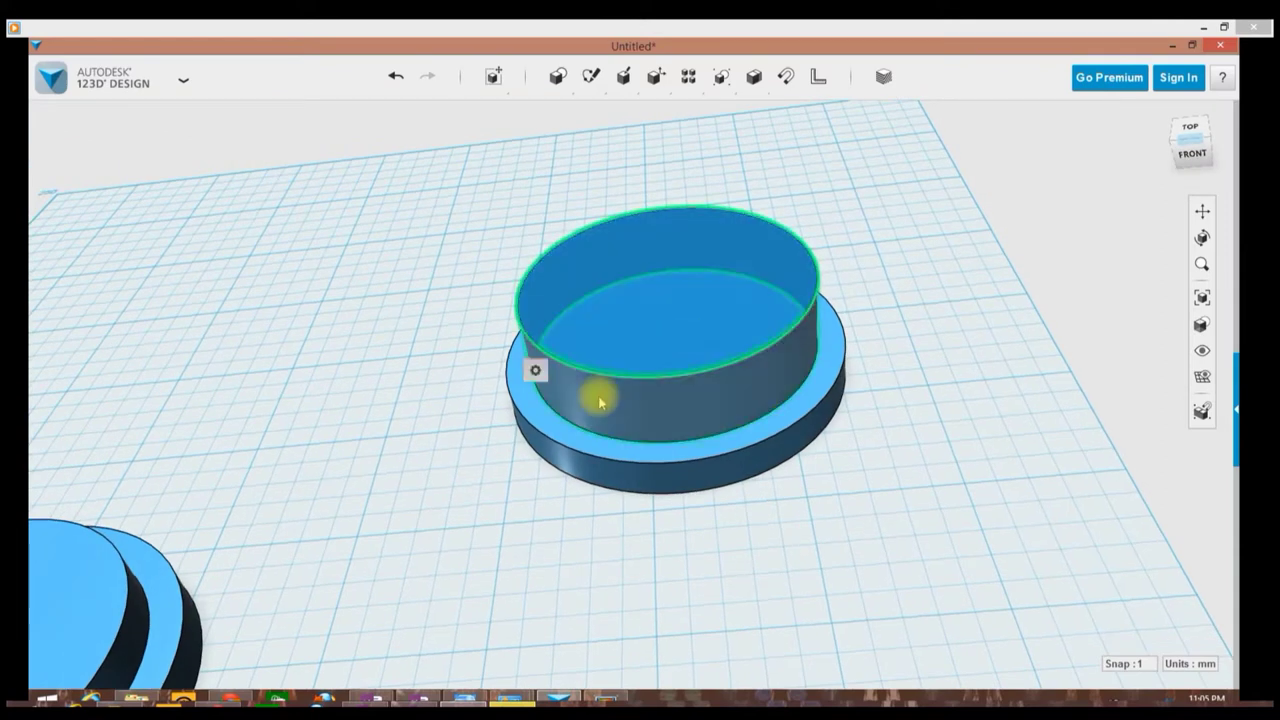
mouse_move(493, 78)
left_click(493, 112)
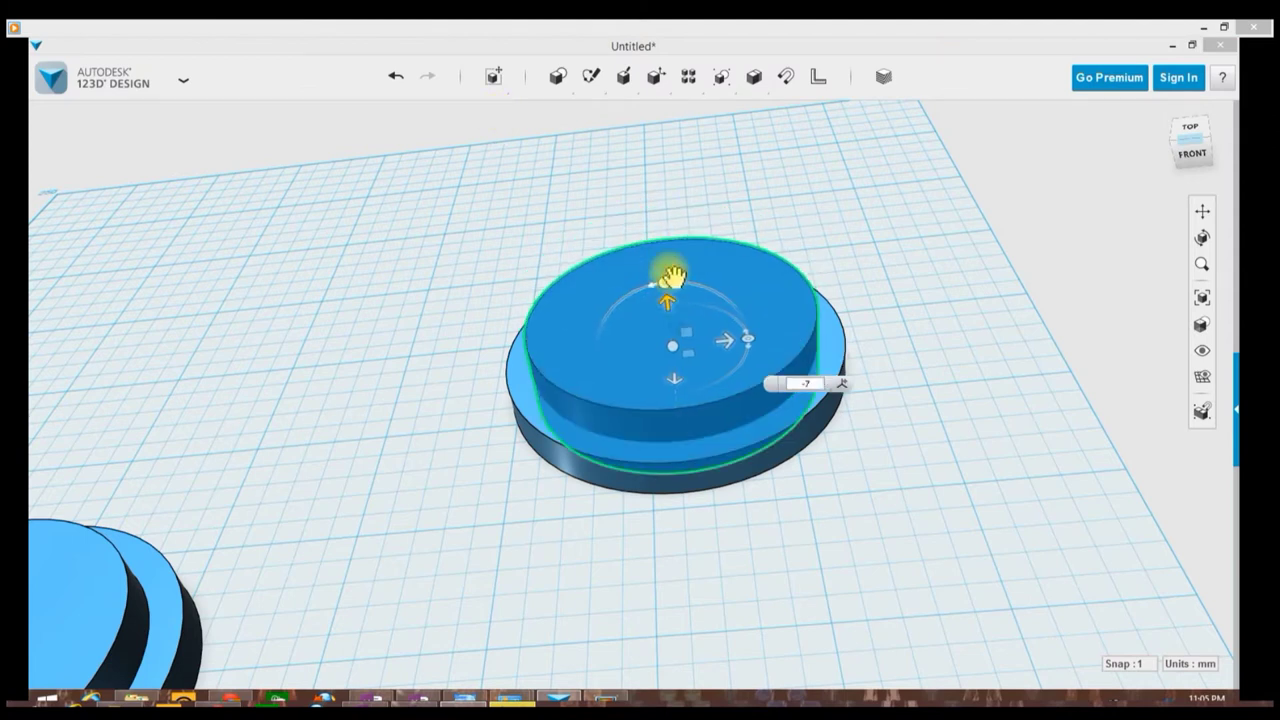
right_click_drag(700, 549, 686, 443)
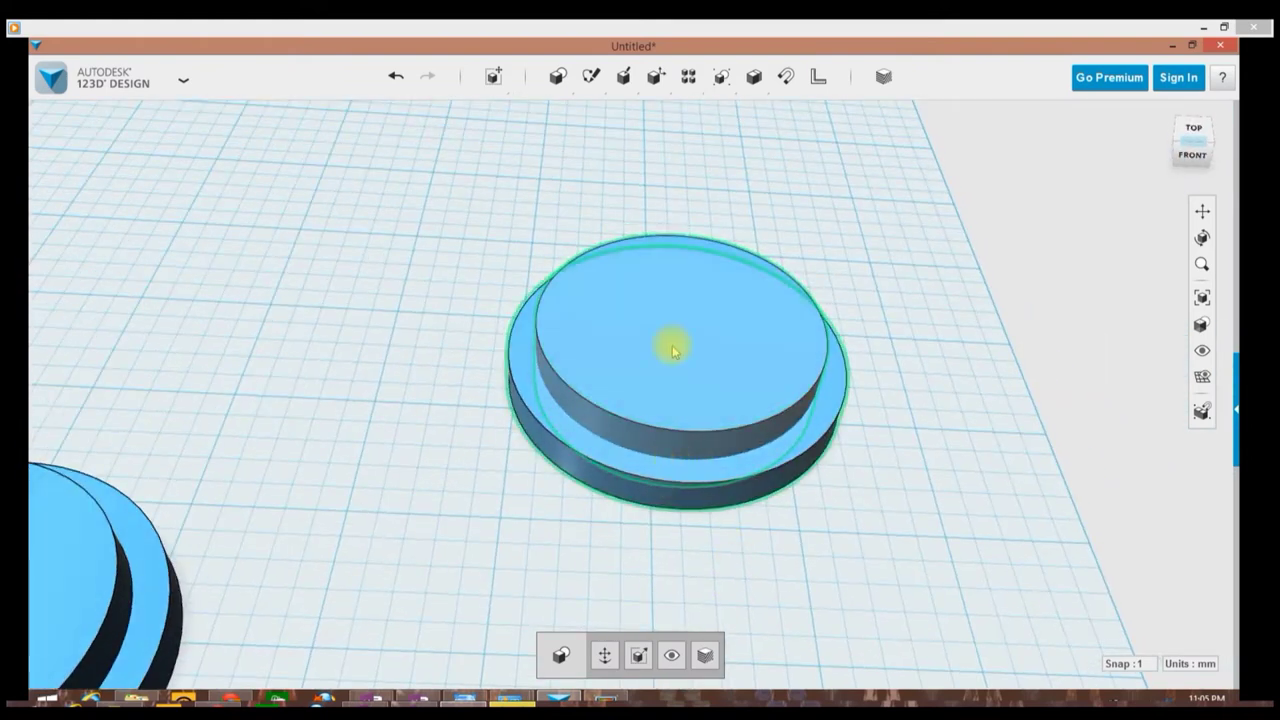
Merge the 26.5-radius cylinder and the 31.5-radius base disc into one stepped solid
mouse_move(656, 80)
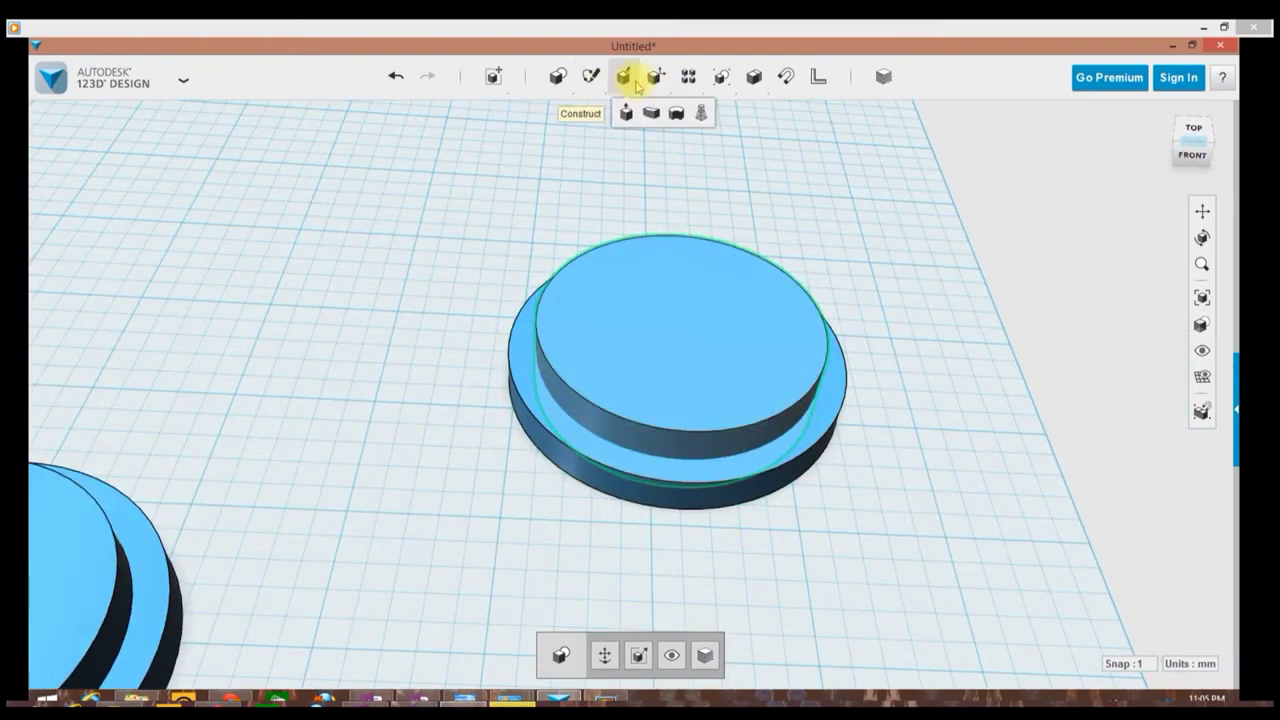
mouse_move(755, 88)
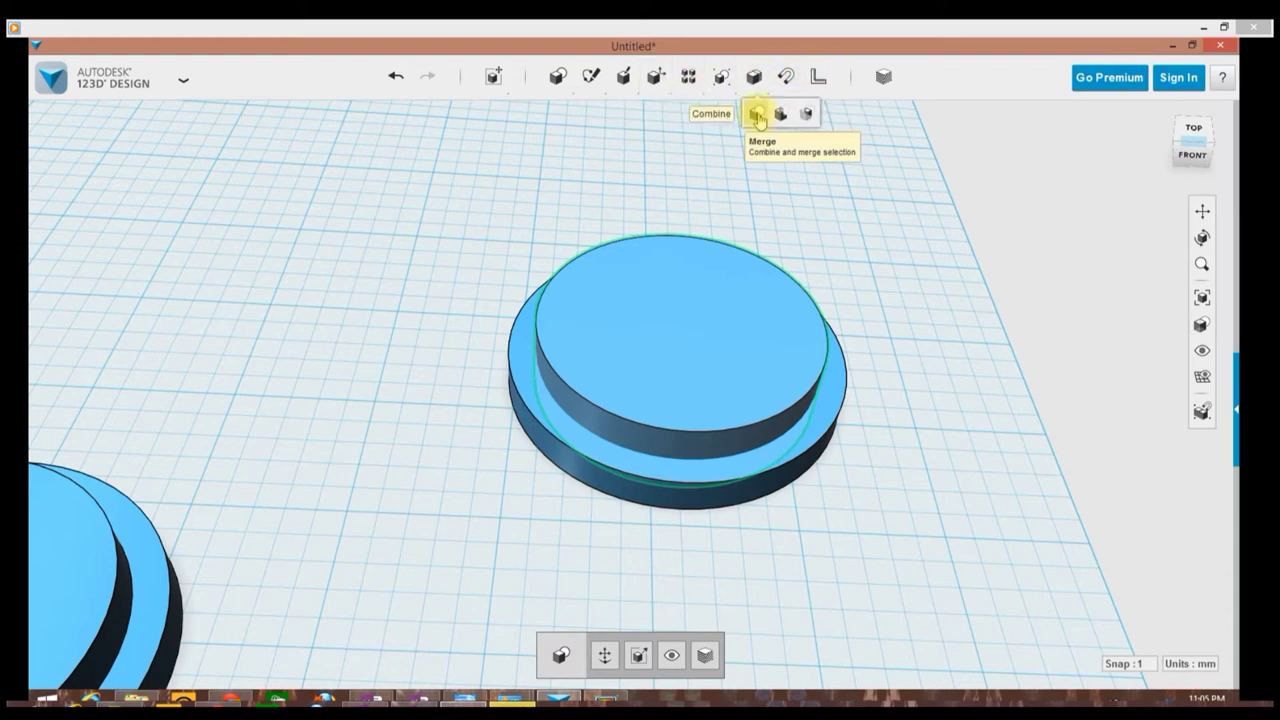
left_click(757, 116)
left_click(709, 491)
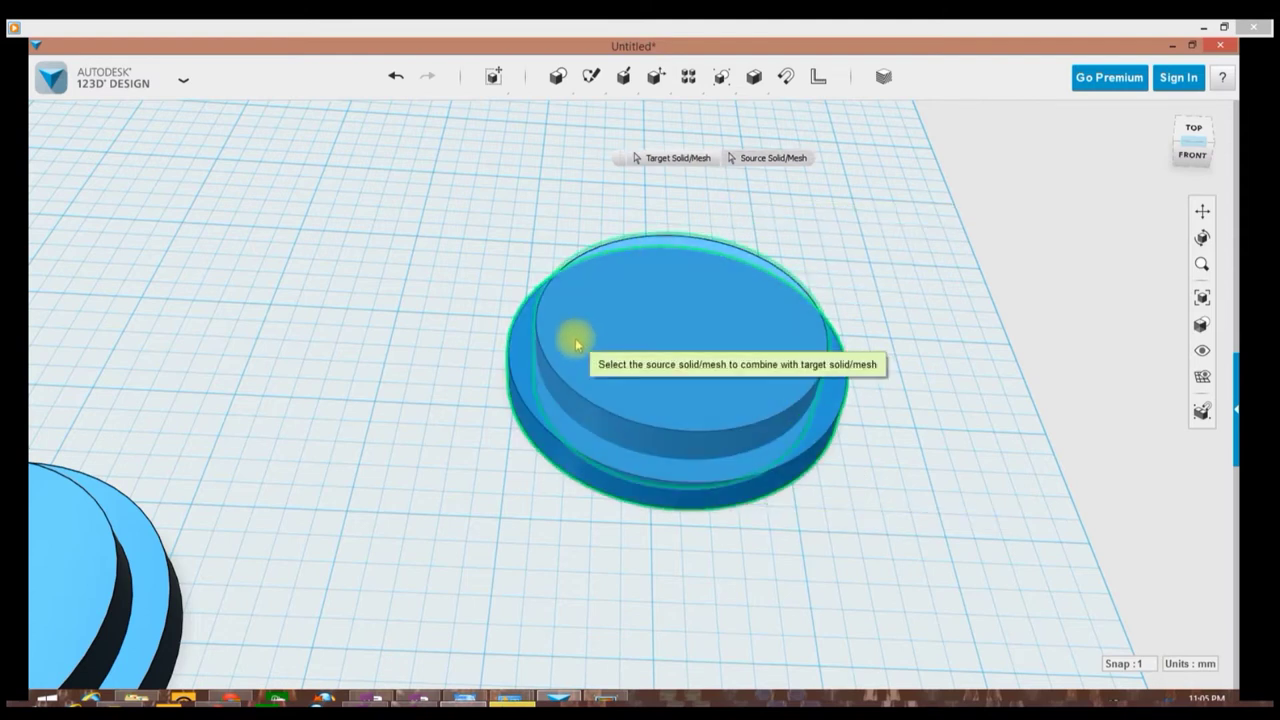
left_click(647, 268)
left_click(565, 402)
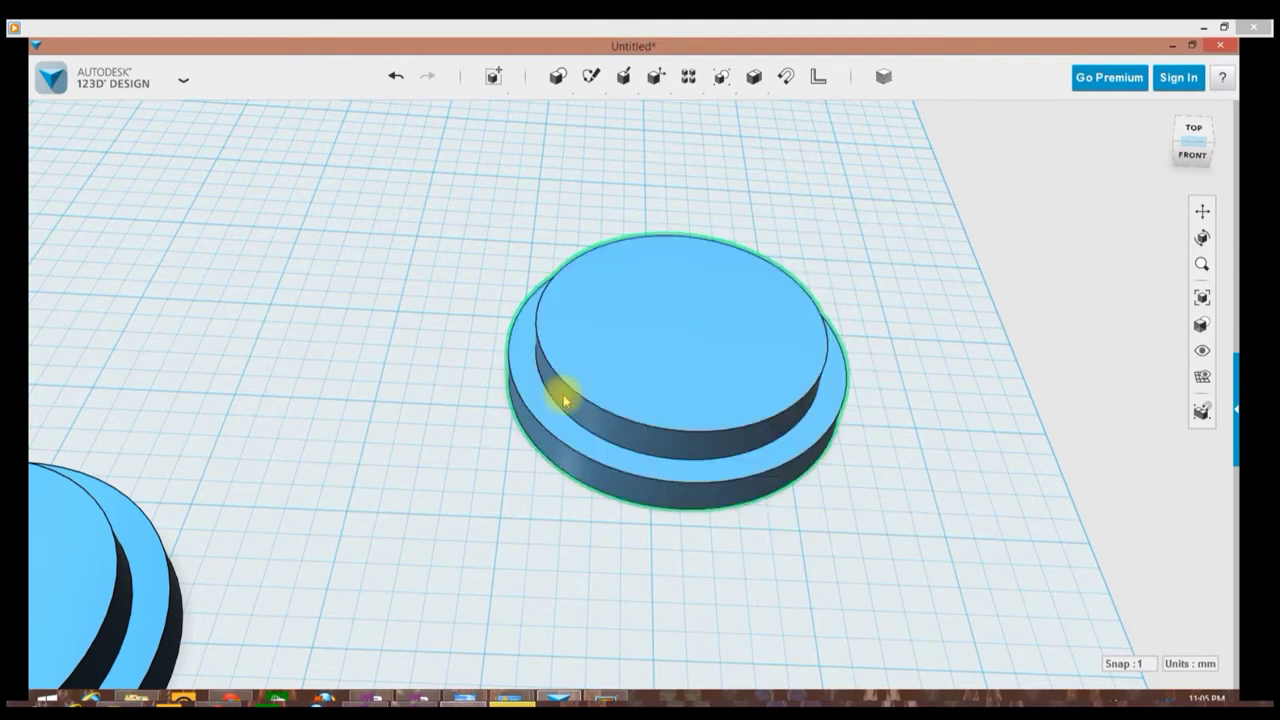
right_click_drag(510, 427, 546, 457)
right_click_drag(634, 509, 586, 400)
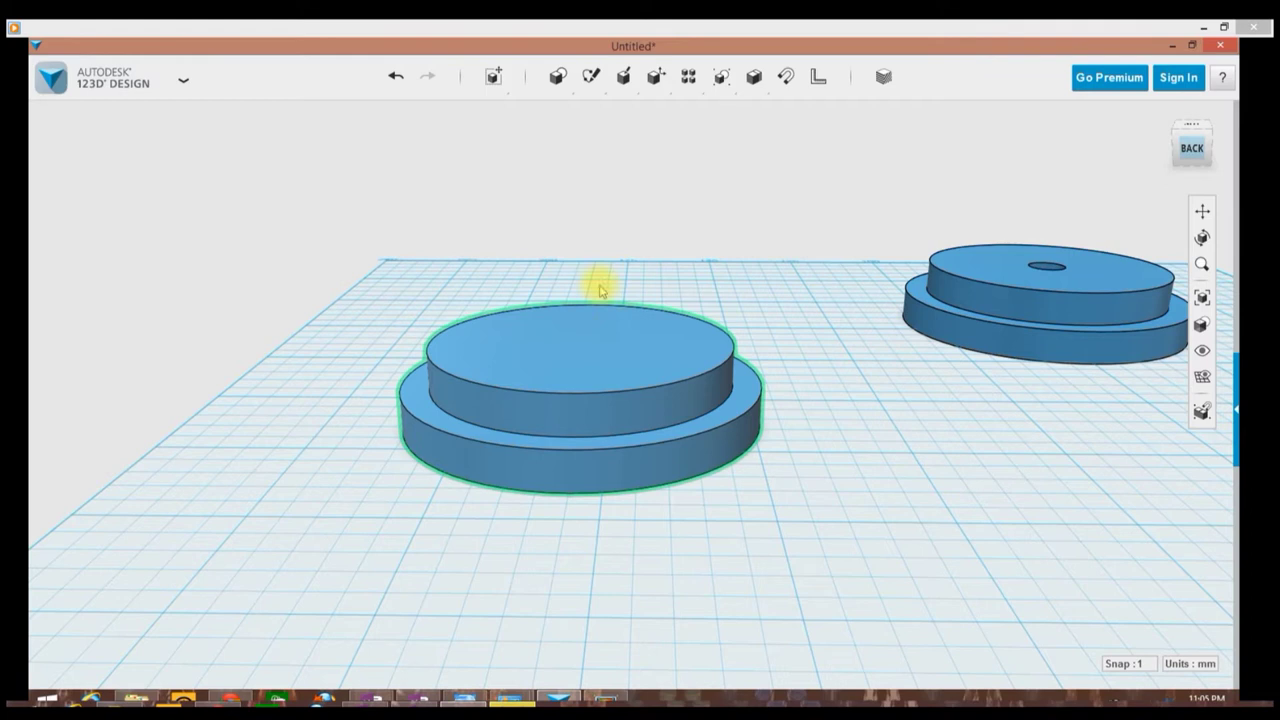
Start a new cylinder in Top view with radius 12, lined up over the disc centre
mouse_move(564, 77)
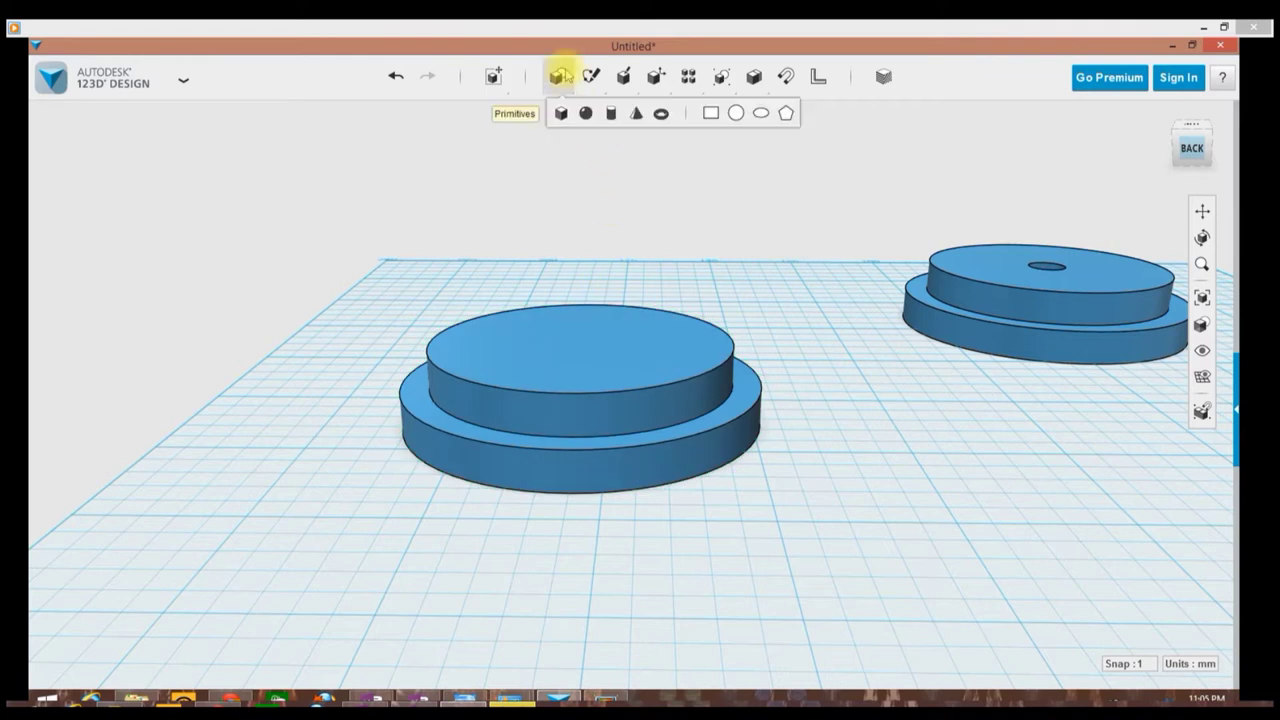
left_click(611, 112)
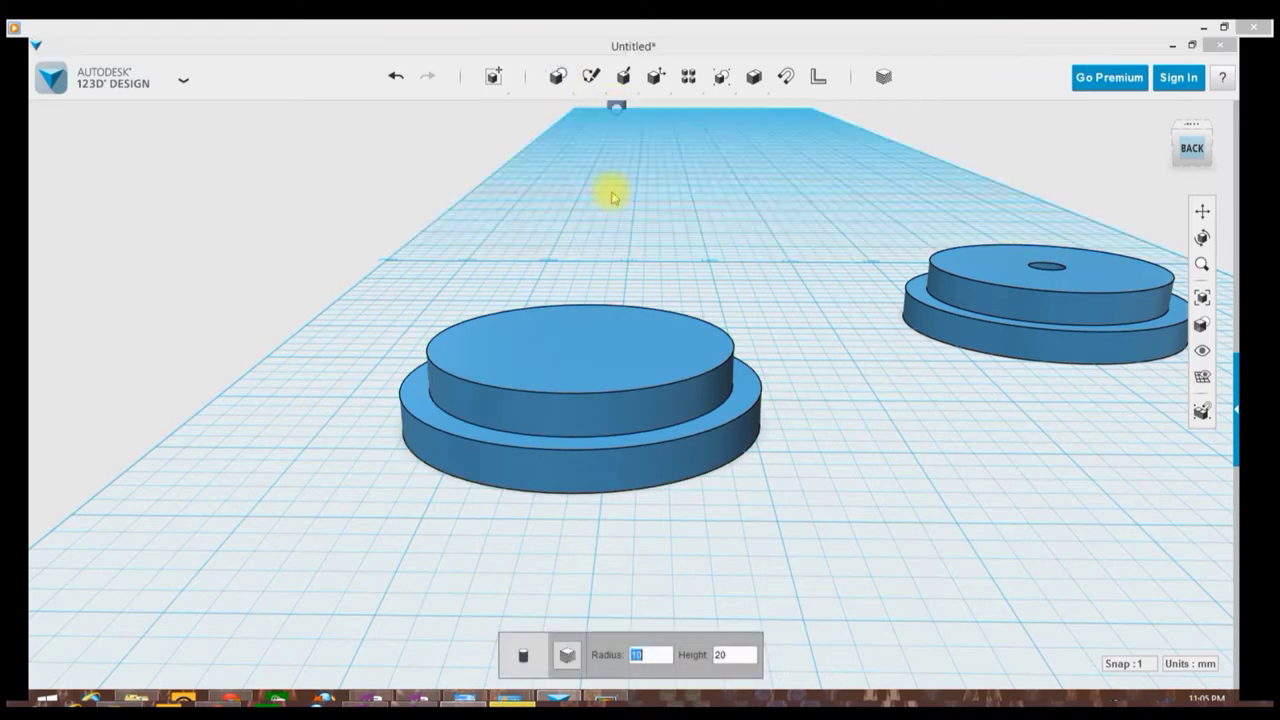
key("ctrl+shift+t")
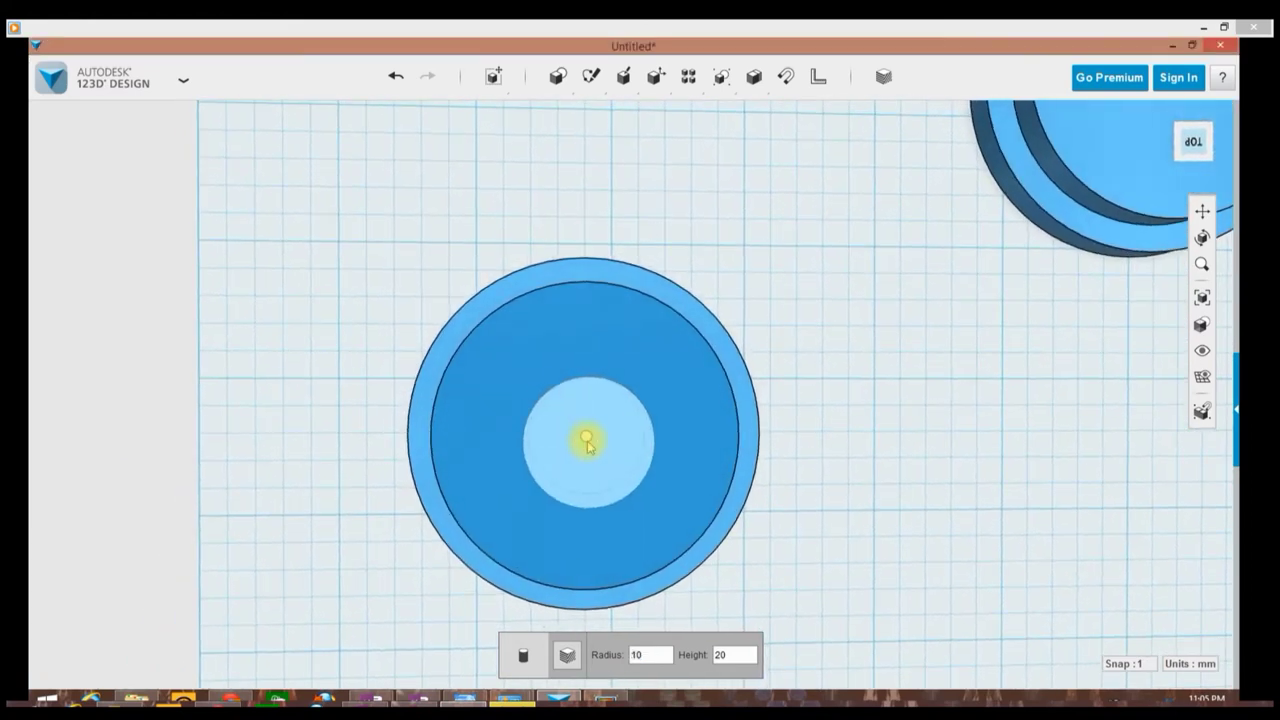
left_click(655, 654)
key("BackSpace")
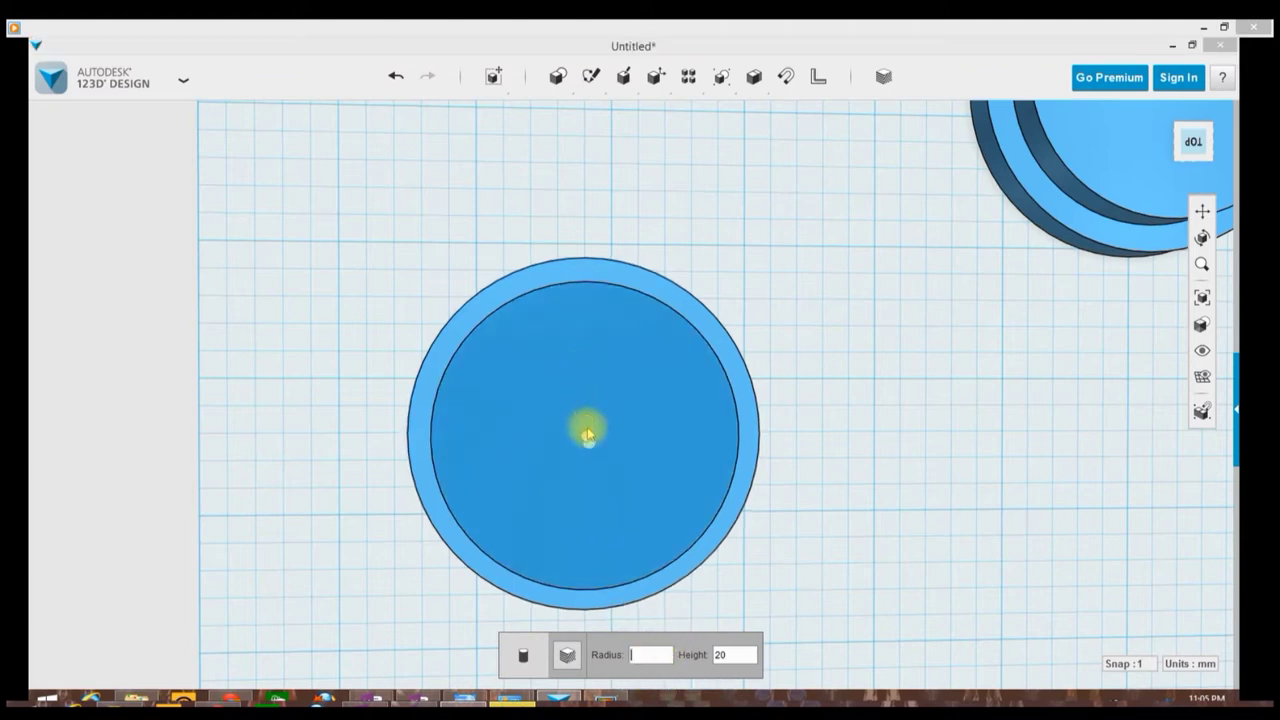
type("12")
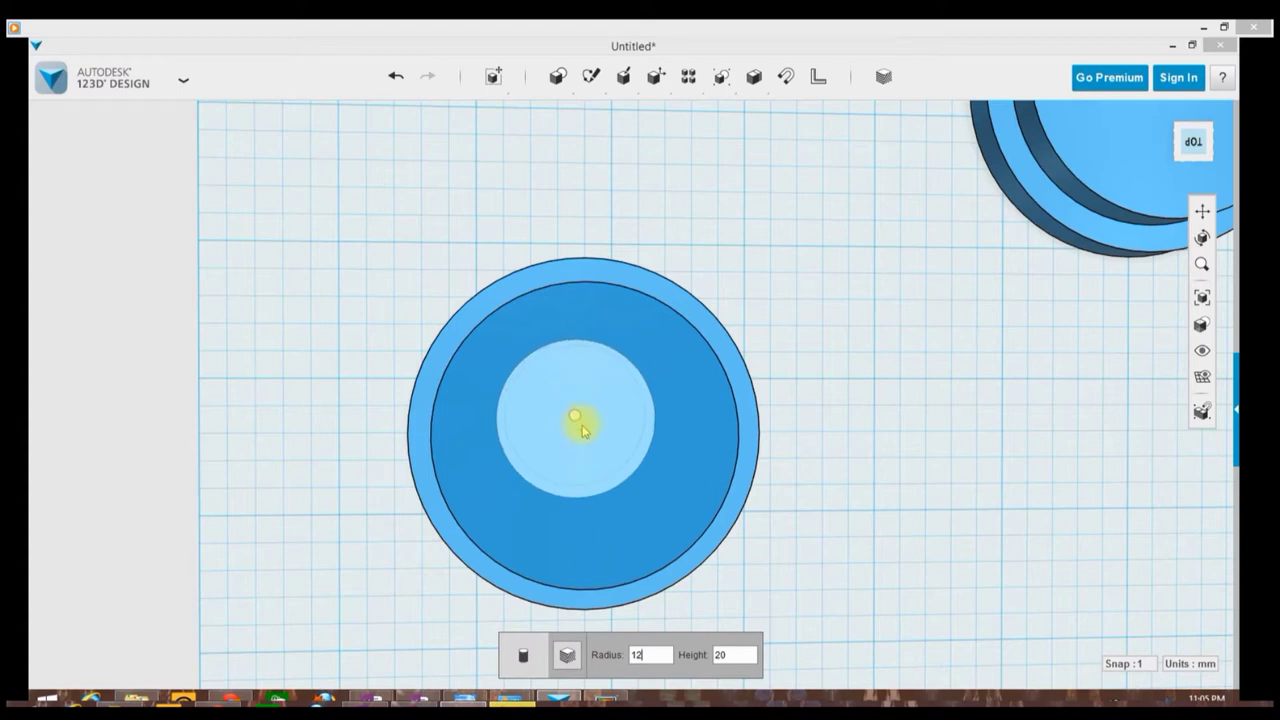
left_click(586, 430)
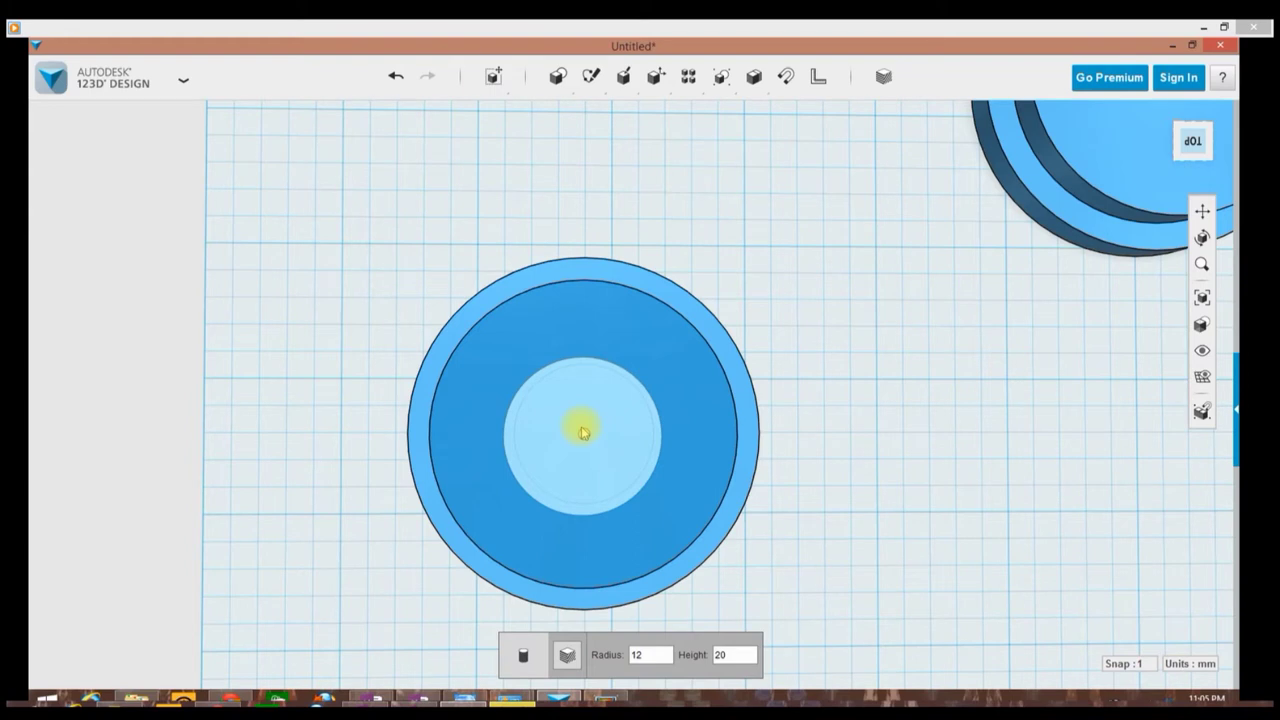
Set the cylinder height to 12 and place it at the stepped disc's centre
left_click(733, 655)
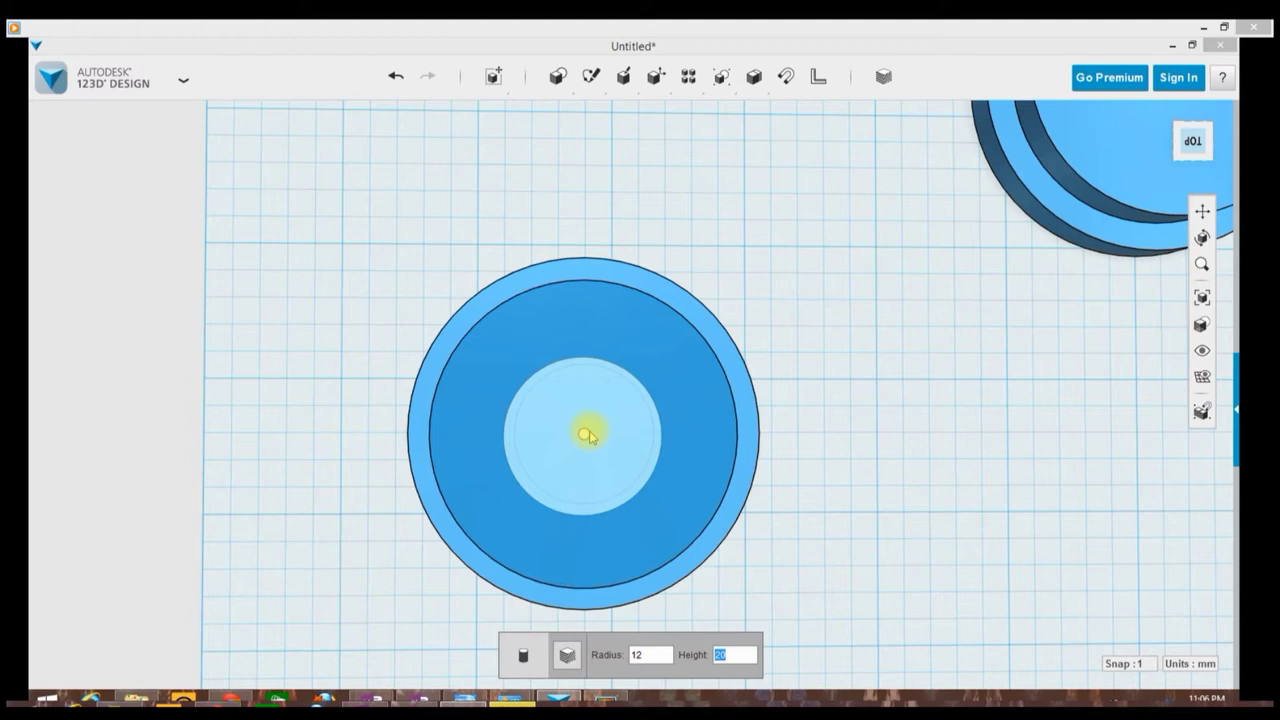
type("12")
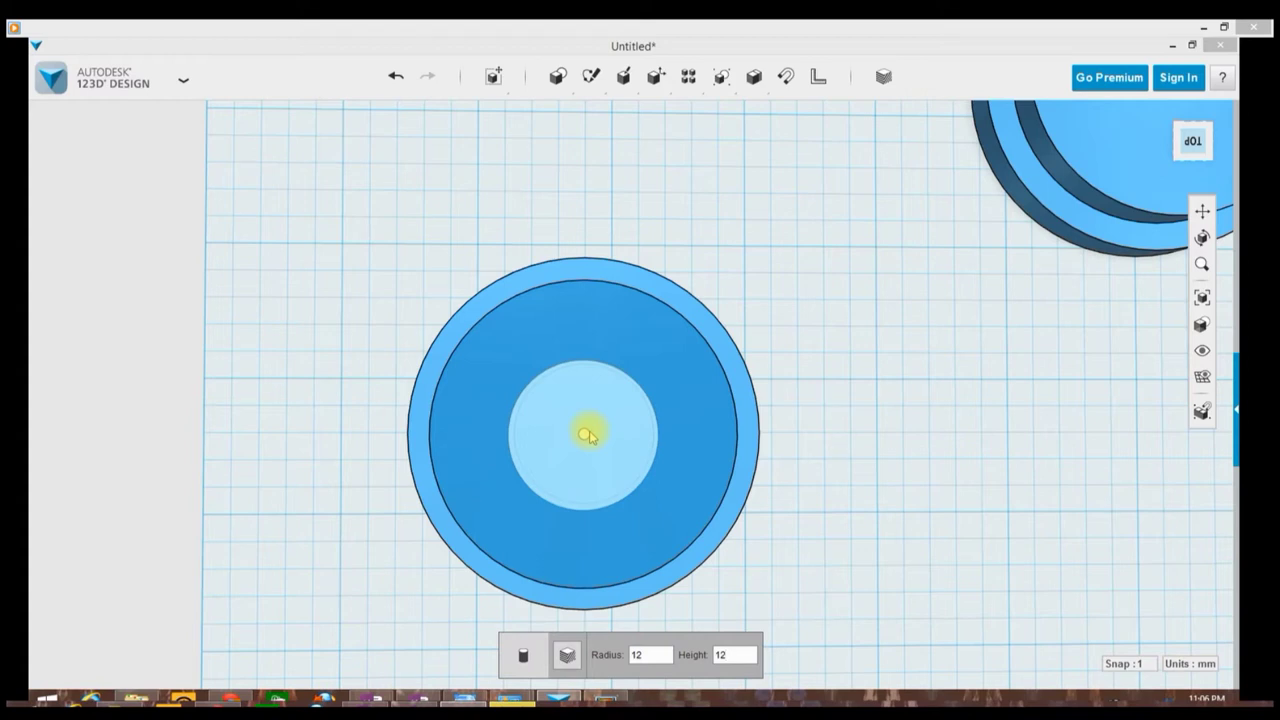
key("BackSpace")
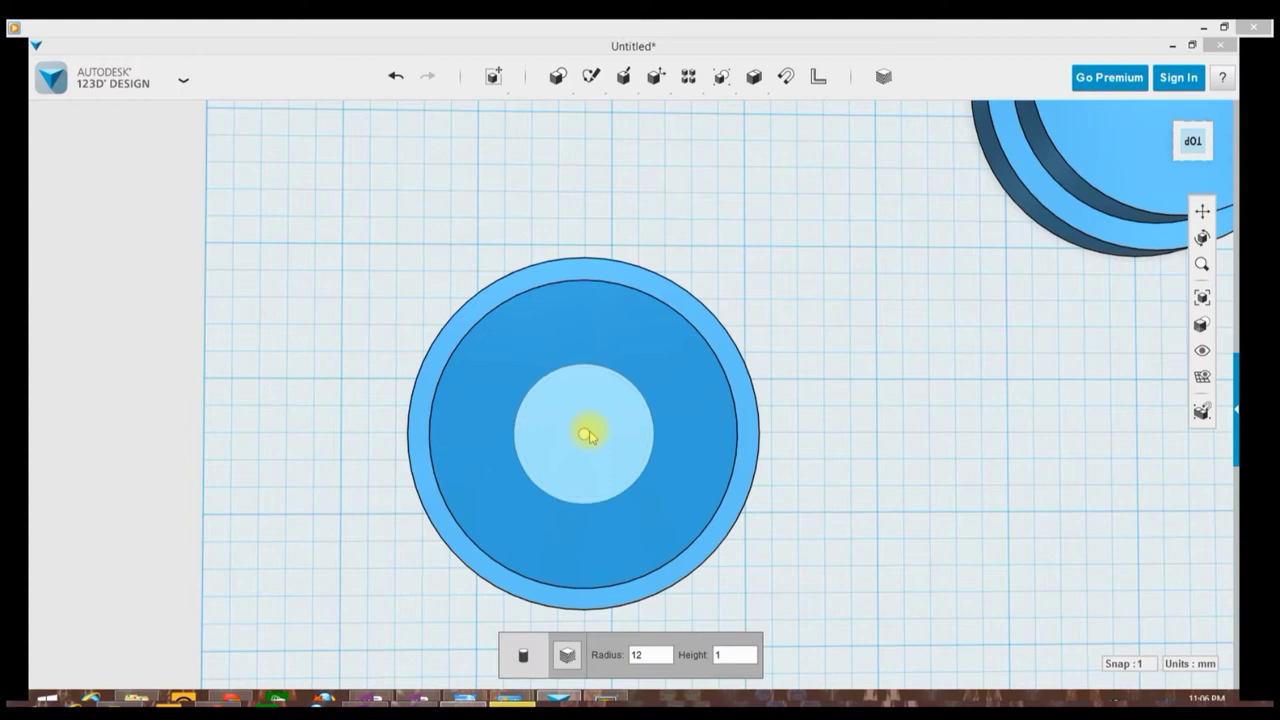
type("0")
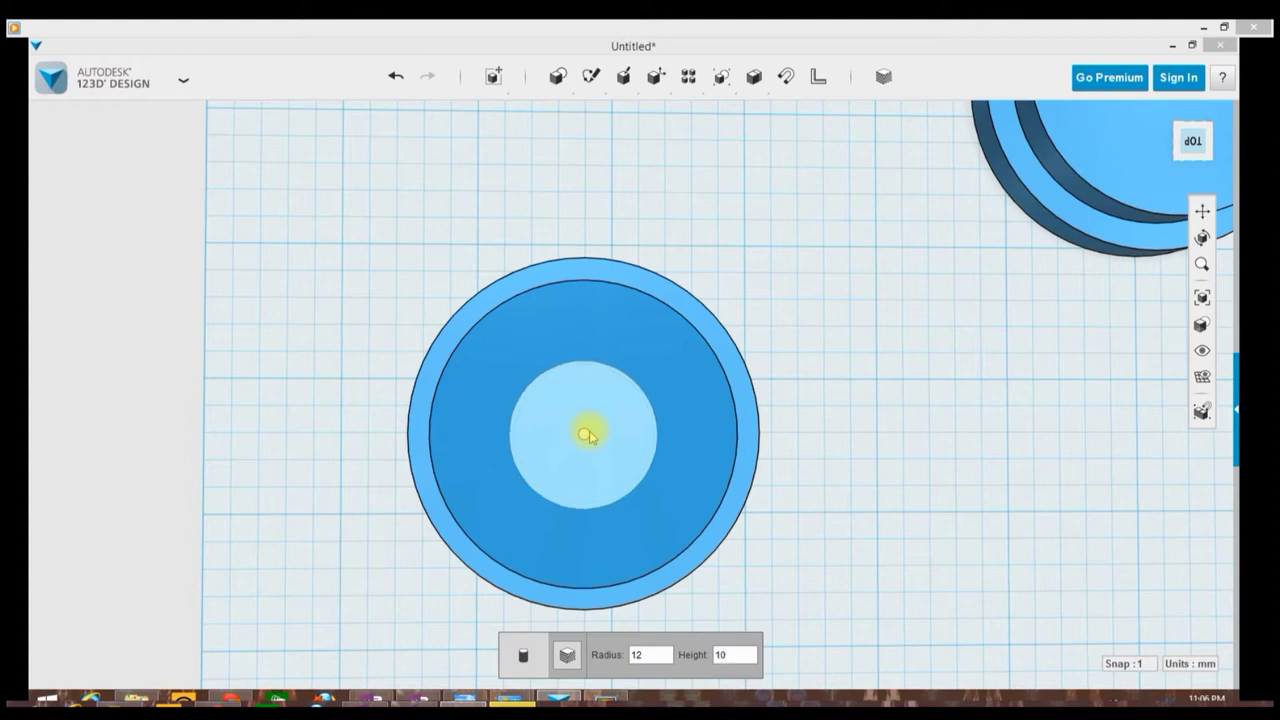
key("BackSpace")
type("2")
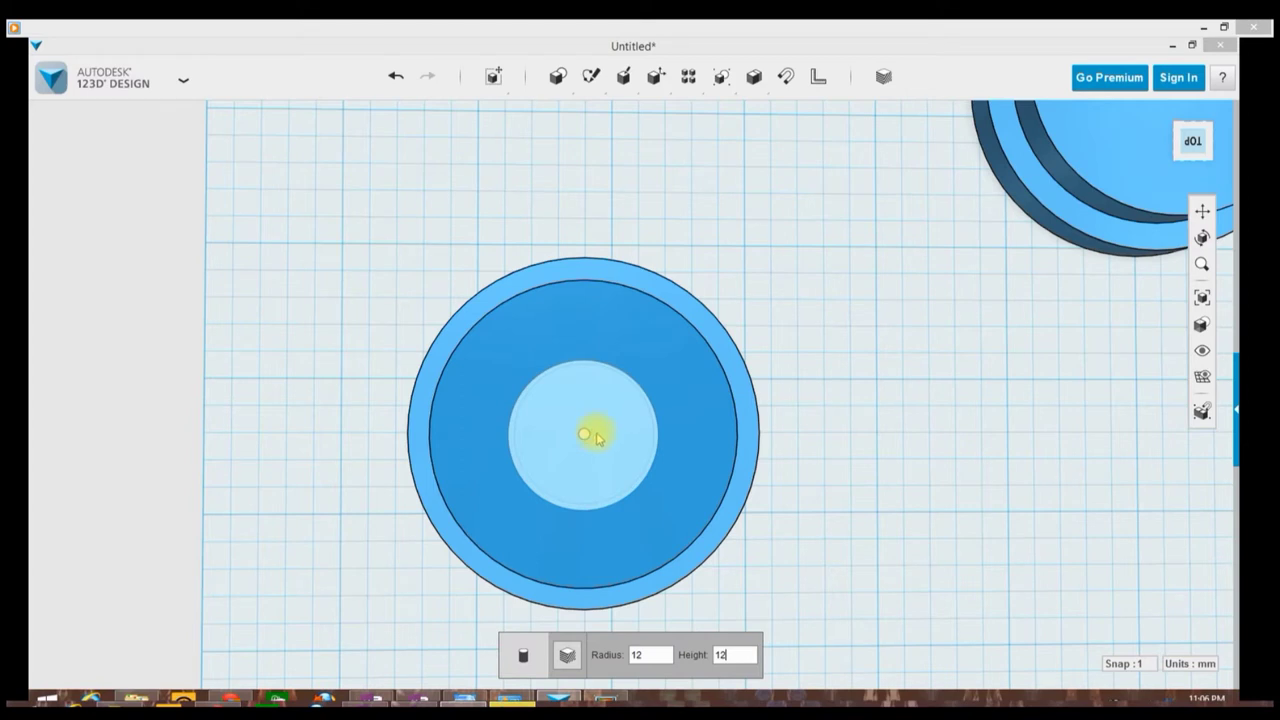
left_click(597, 437)
Select the new 12 mm cylinder and orbit to a higher angle over it
right_click_drag(809, 543, 790, 452)
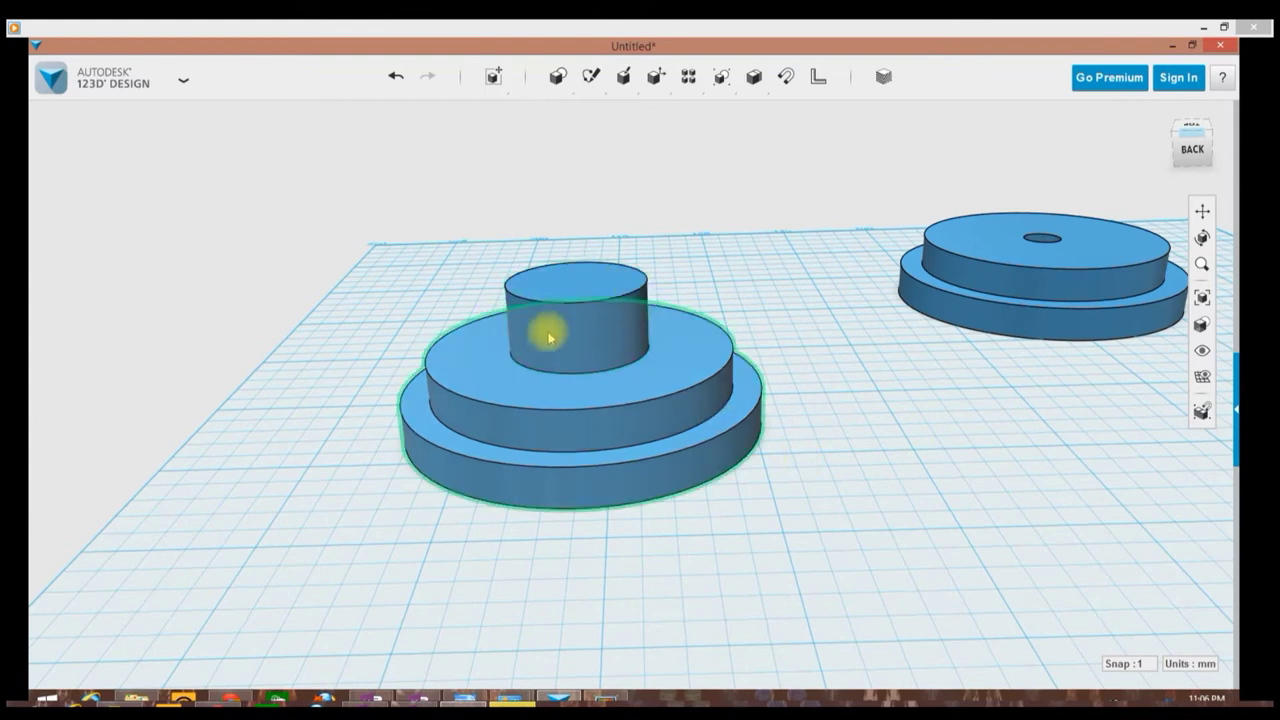
left_click(586, 340)
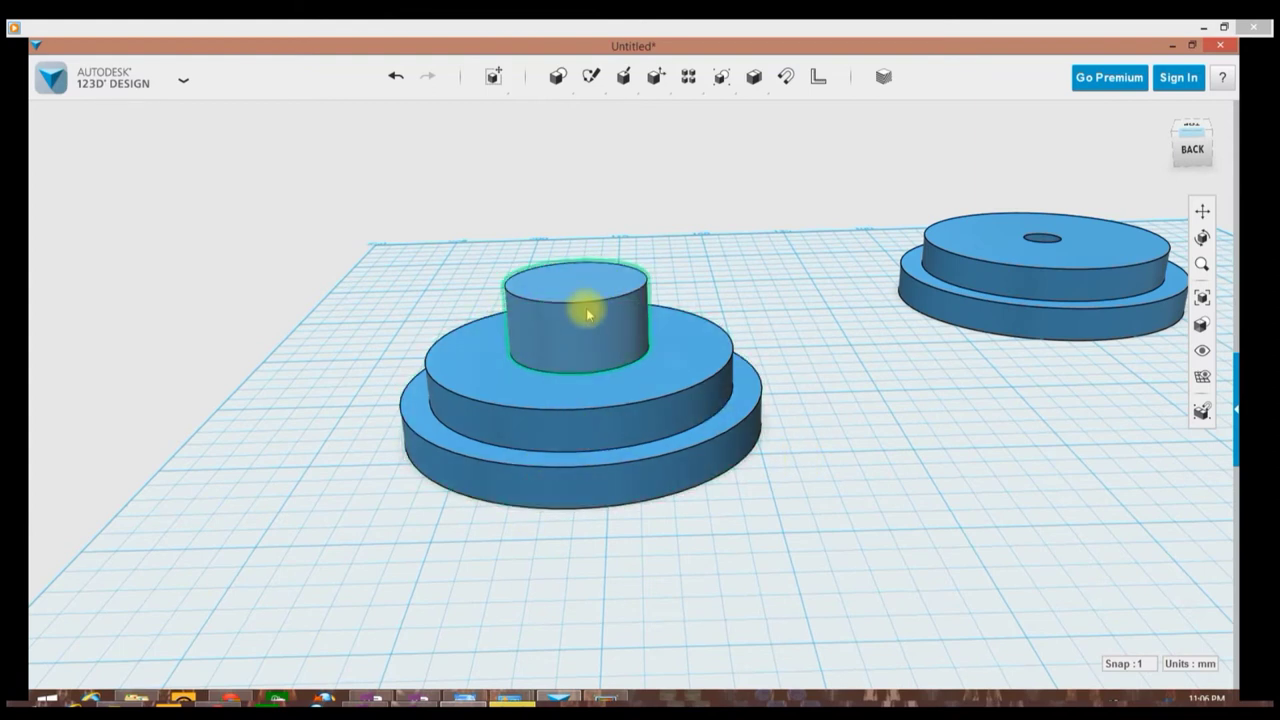
right_click_drag(842, 437, 843, 434)
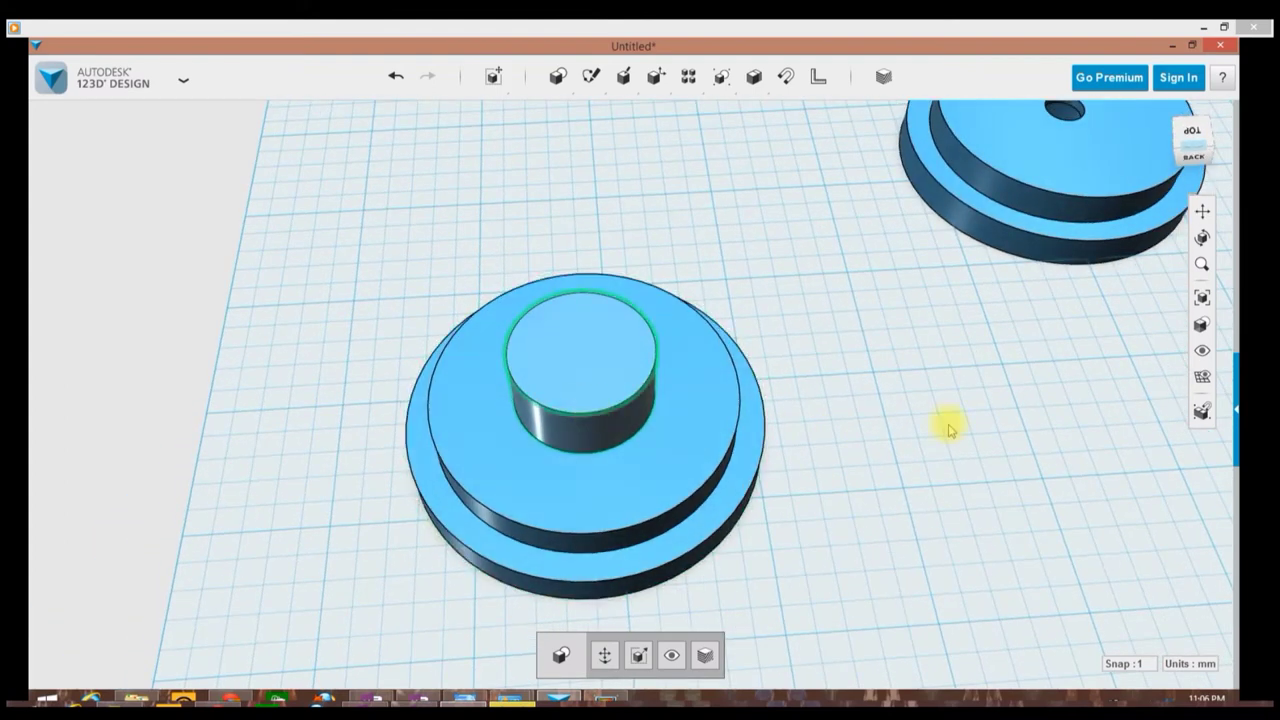
right_click_drag(946, 426, 930, 390)
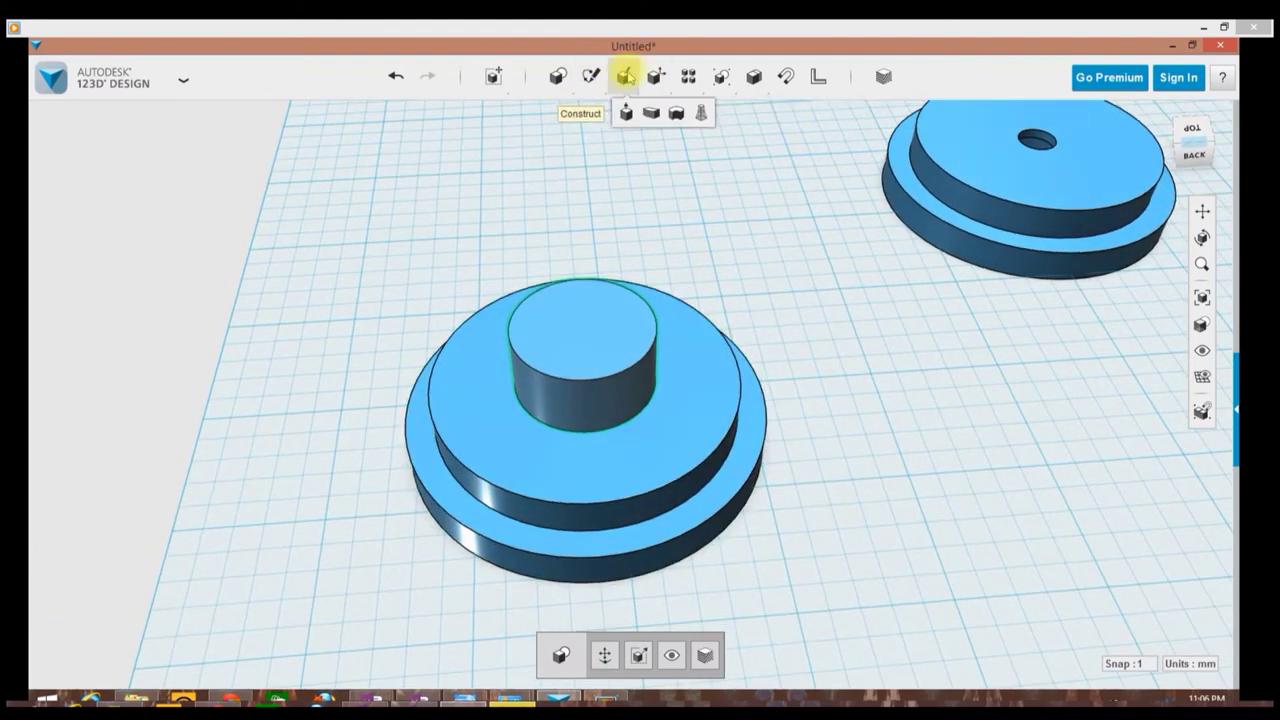
mouse_move(657, 76)
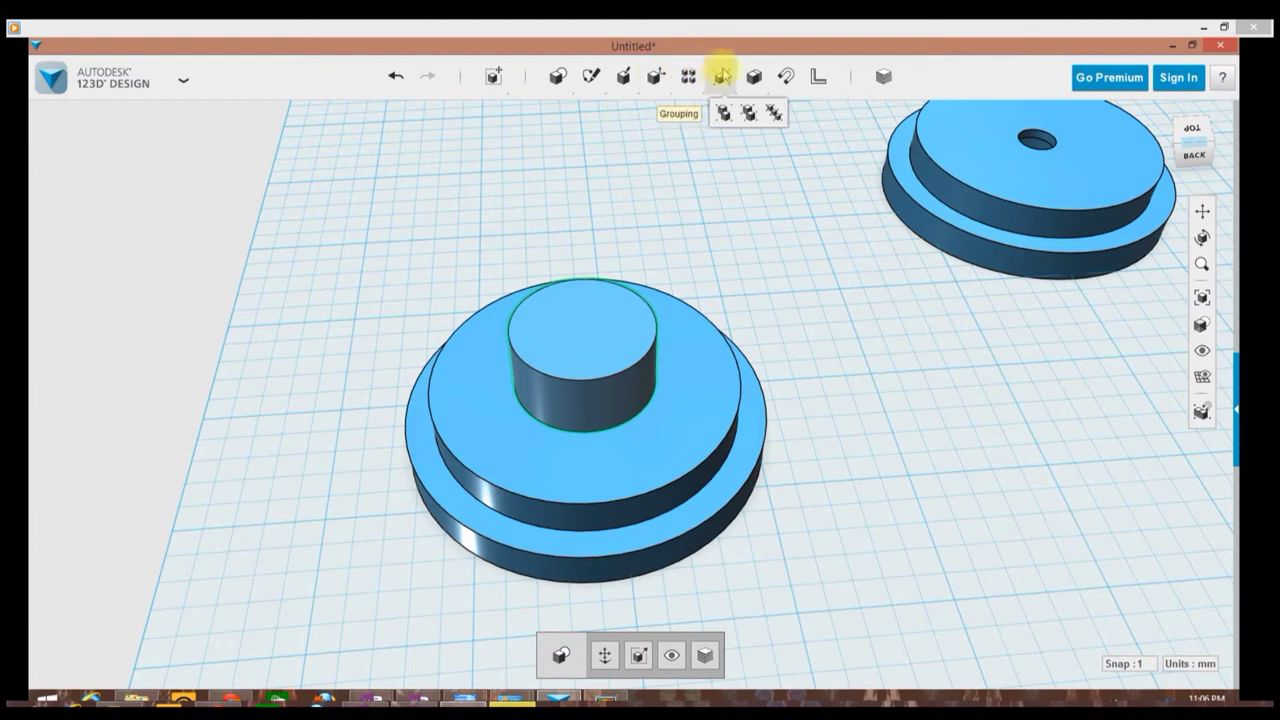
mouse_move(626, 85)
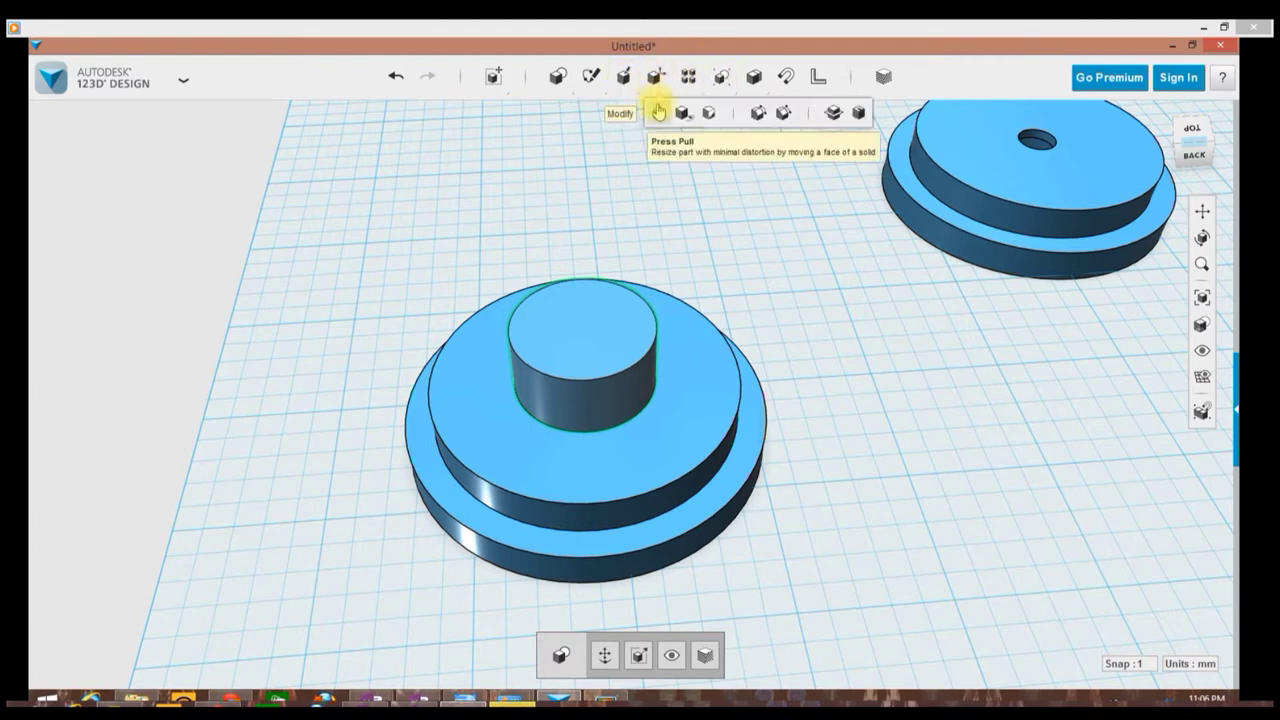
Fillet the small cylinder's top edge with a 4 mm radius
left_click(760, 116)
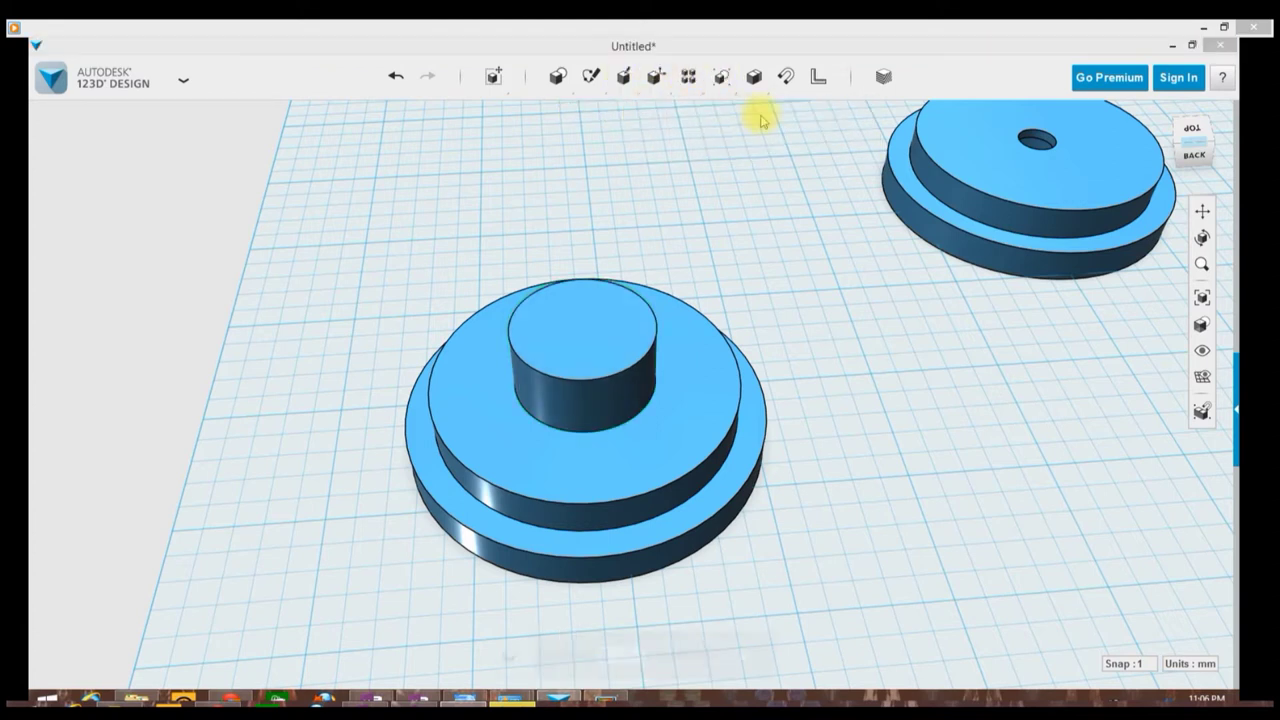
left_click(643, 295)
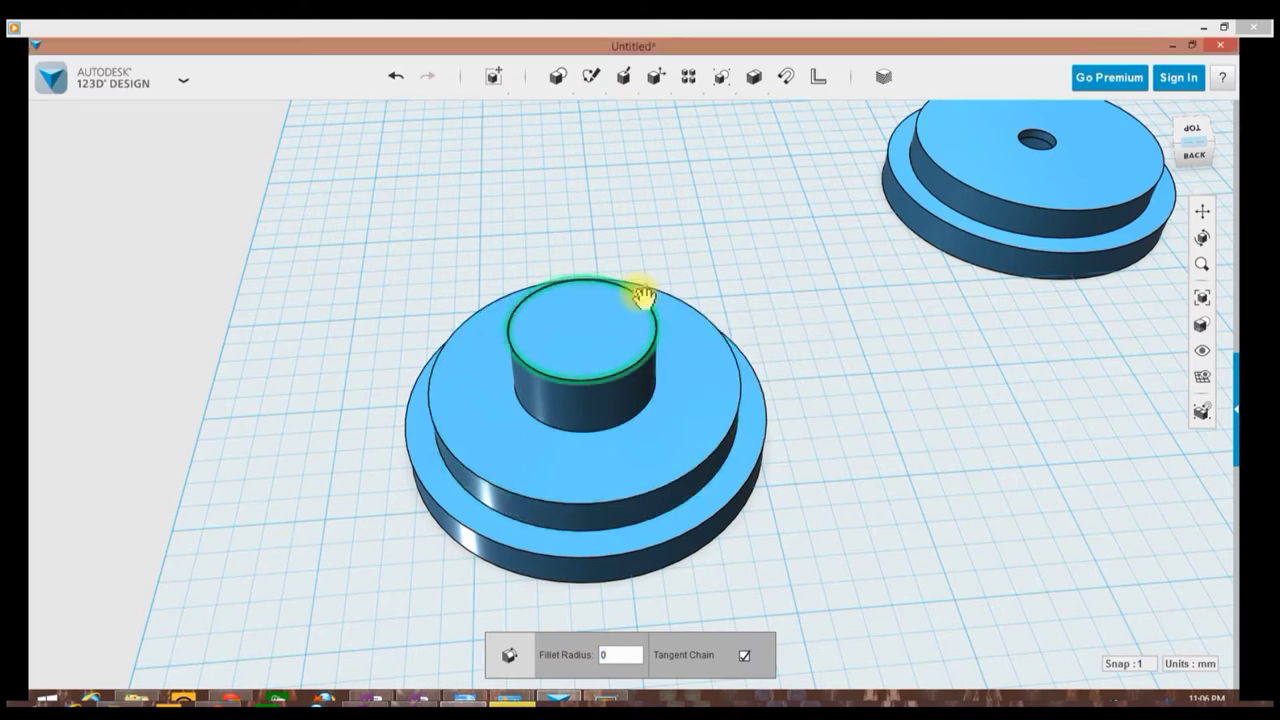
left_click(612, 655)
type("4")
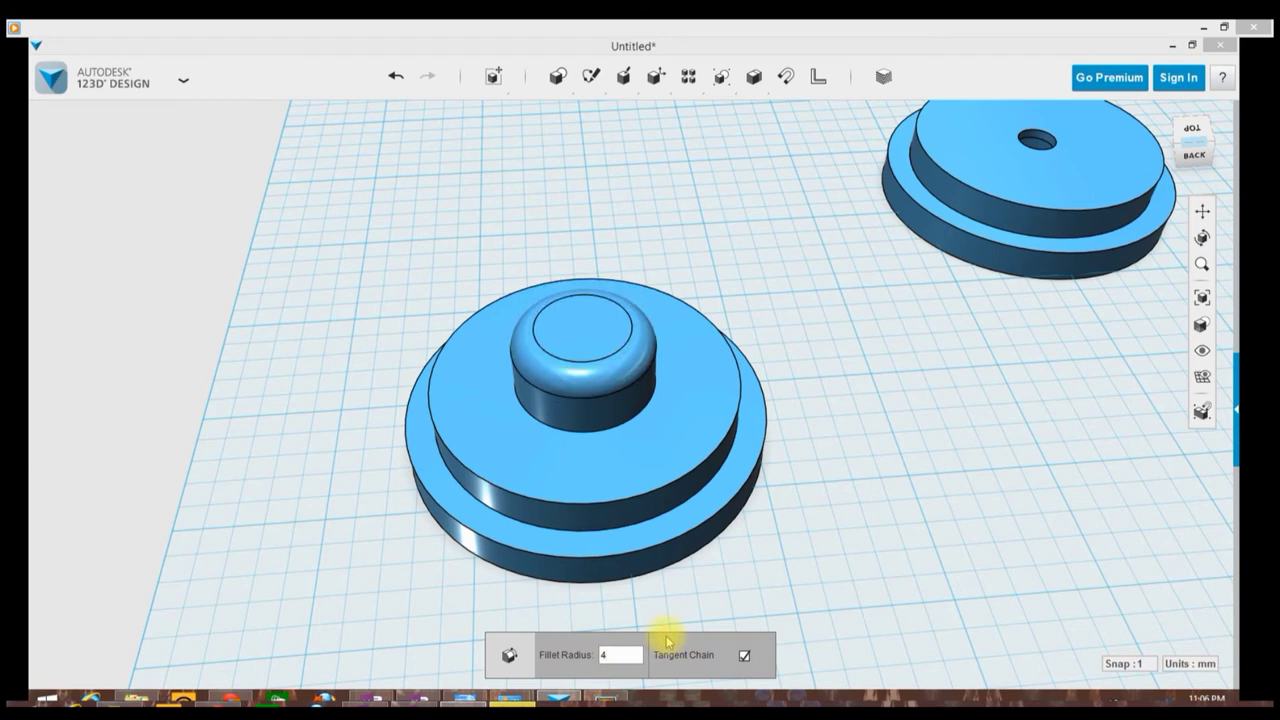
left_click(850, 440)
right_click_drag(850, 440, 571, 314)
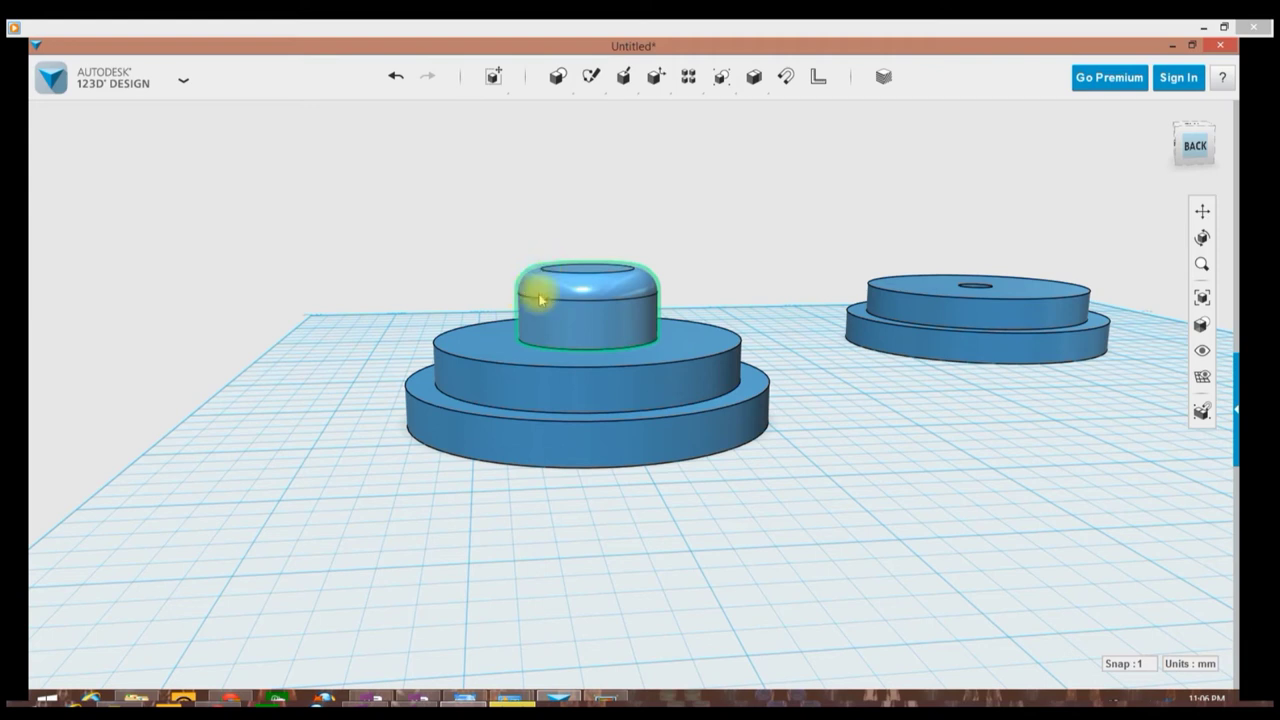
right_click_drag(656, 330, 591, 406)
left_click(614, 360)
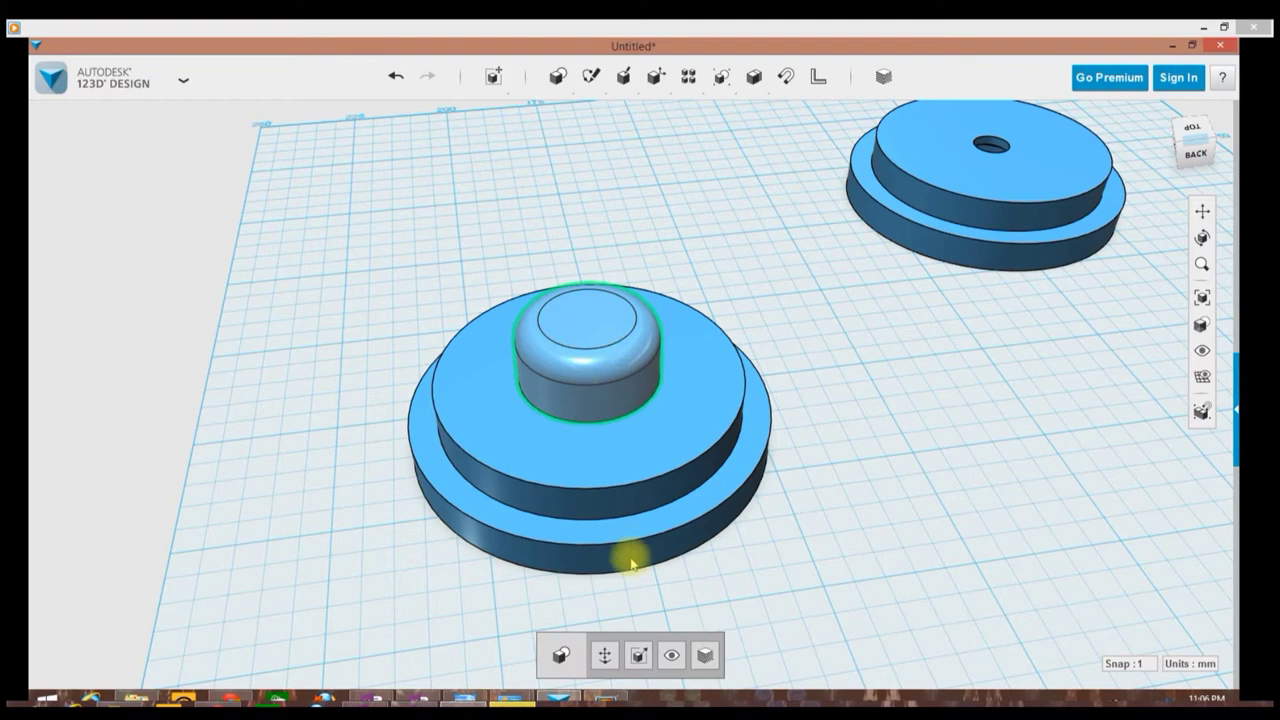
Move the filleted cylinder down 14 mm into the disc's underside
left_click(604, 655)
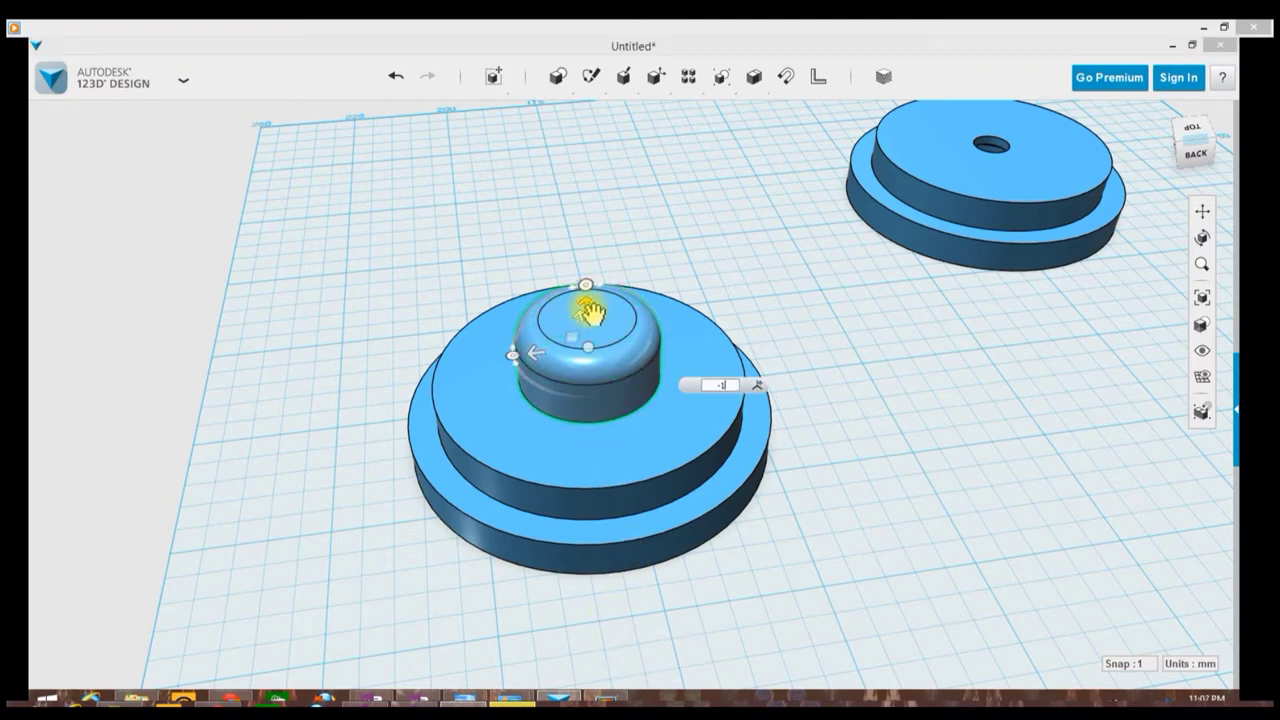
type("-14")
key("Return")
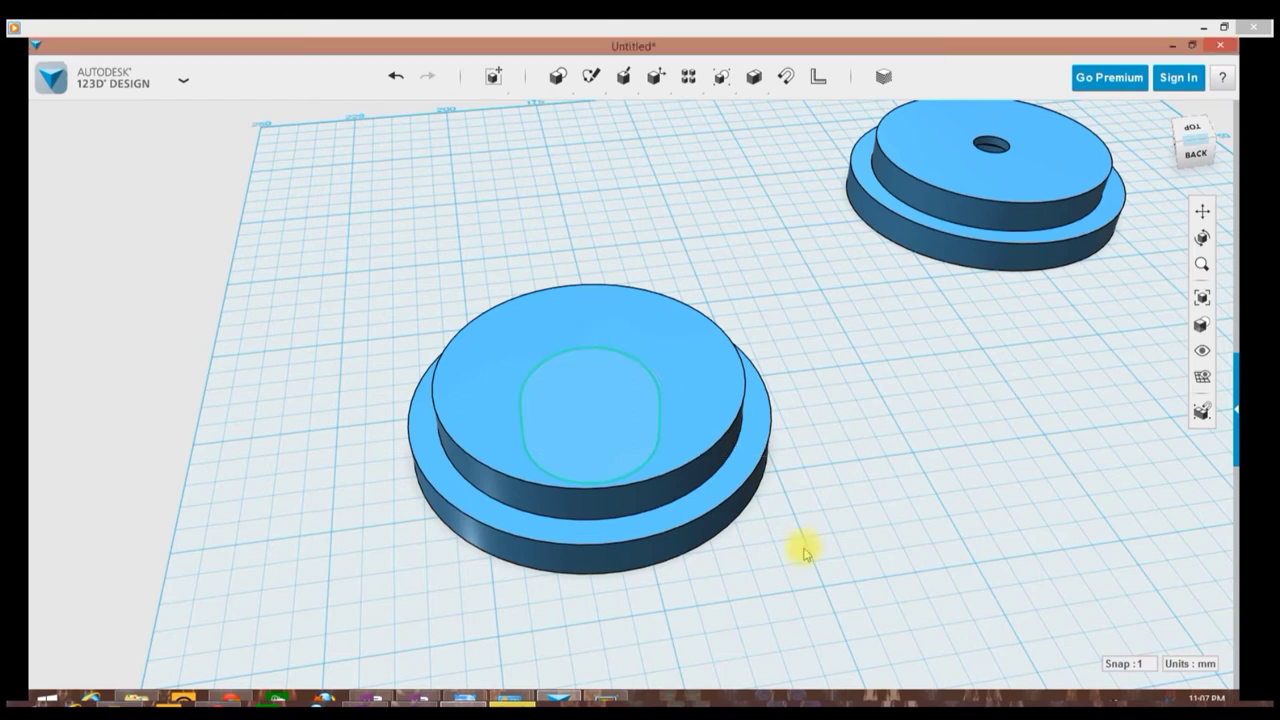
right_click_drag(791, 580, 757, 492)
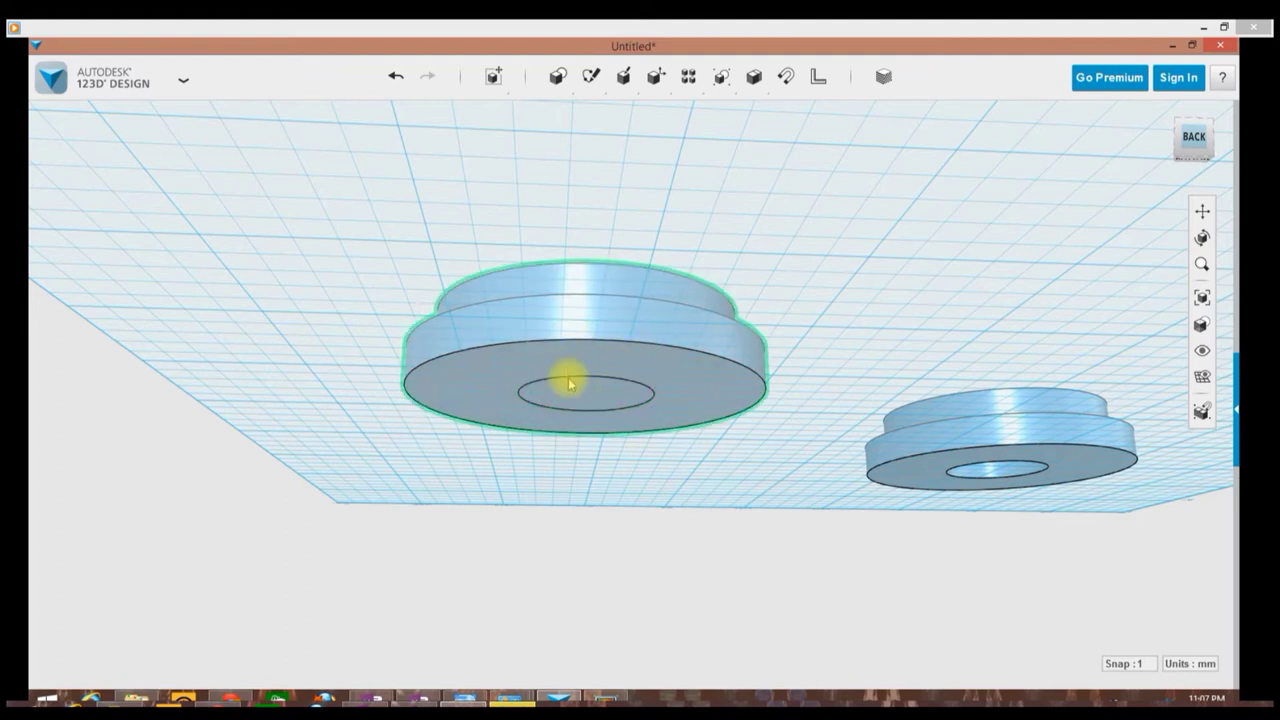
right_click_drag(678, 308, 672, 153)
Subtract the filleted cylinder from the left stepped disc, leaving a domed recess underneath
mouse_move(609, 89)
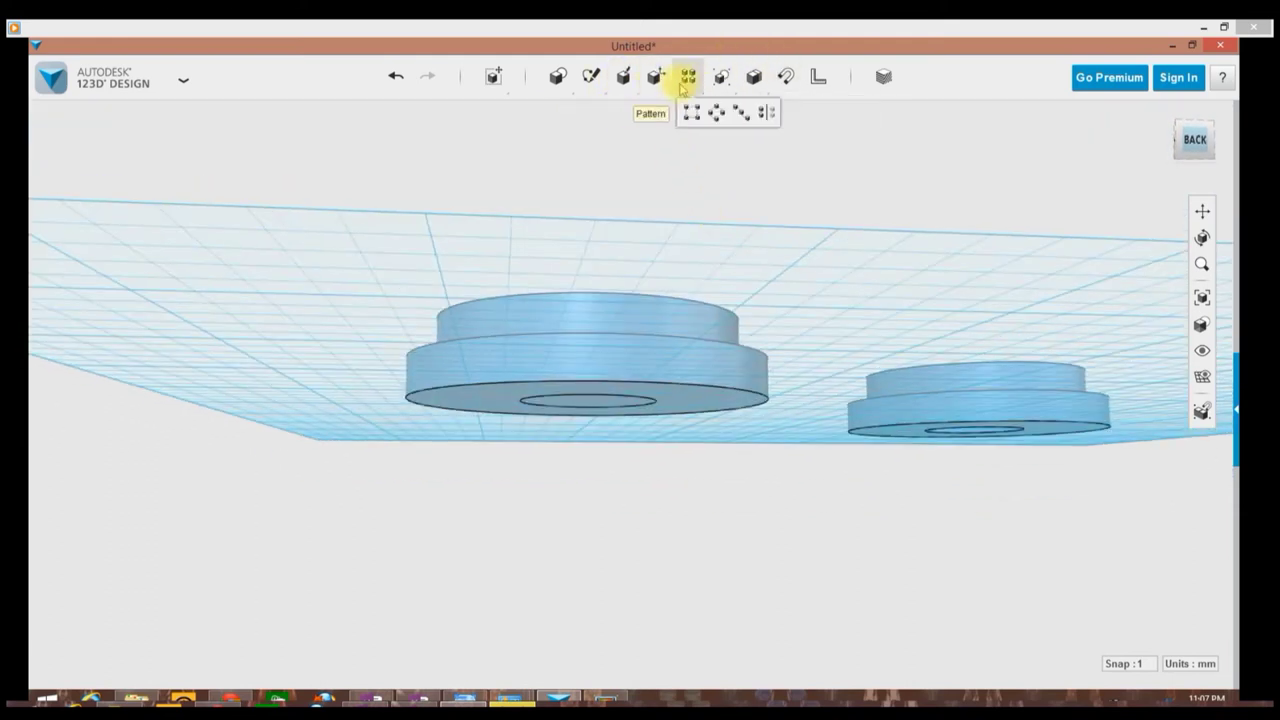
mouse_move(757, 77)
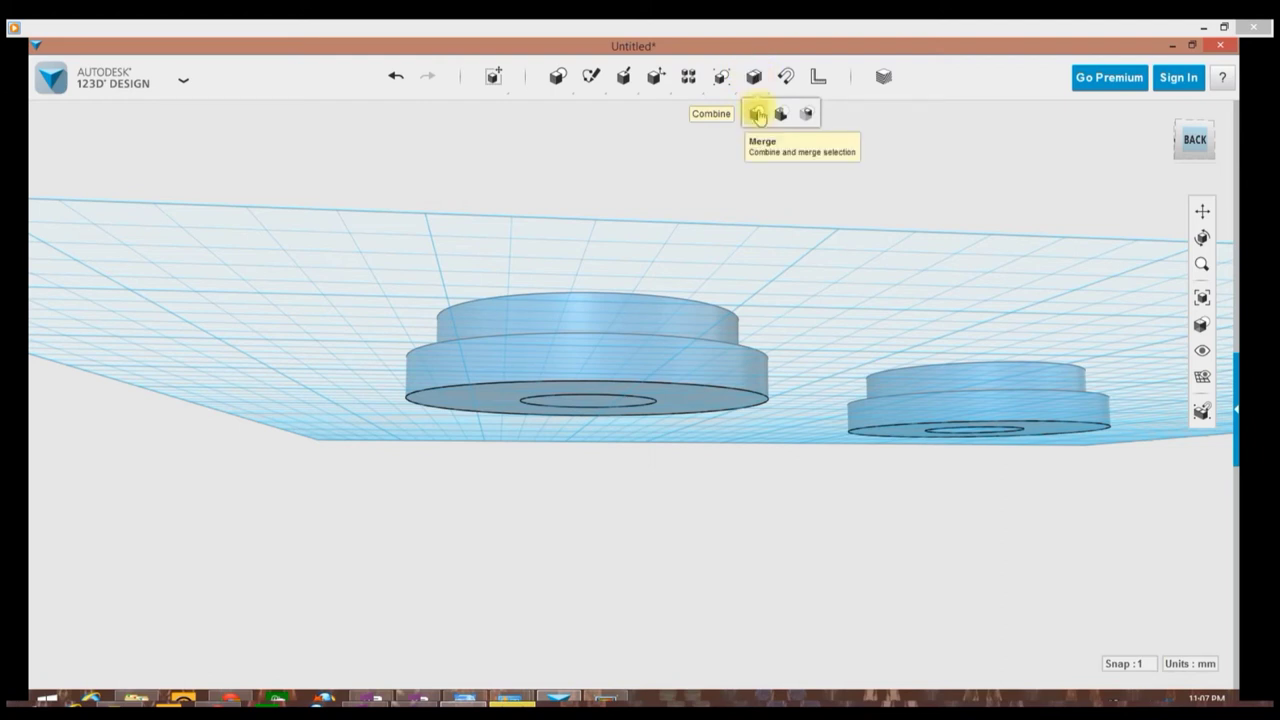
left_click(787, 118)
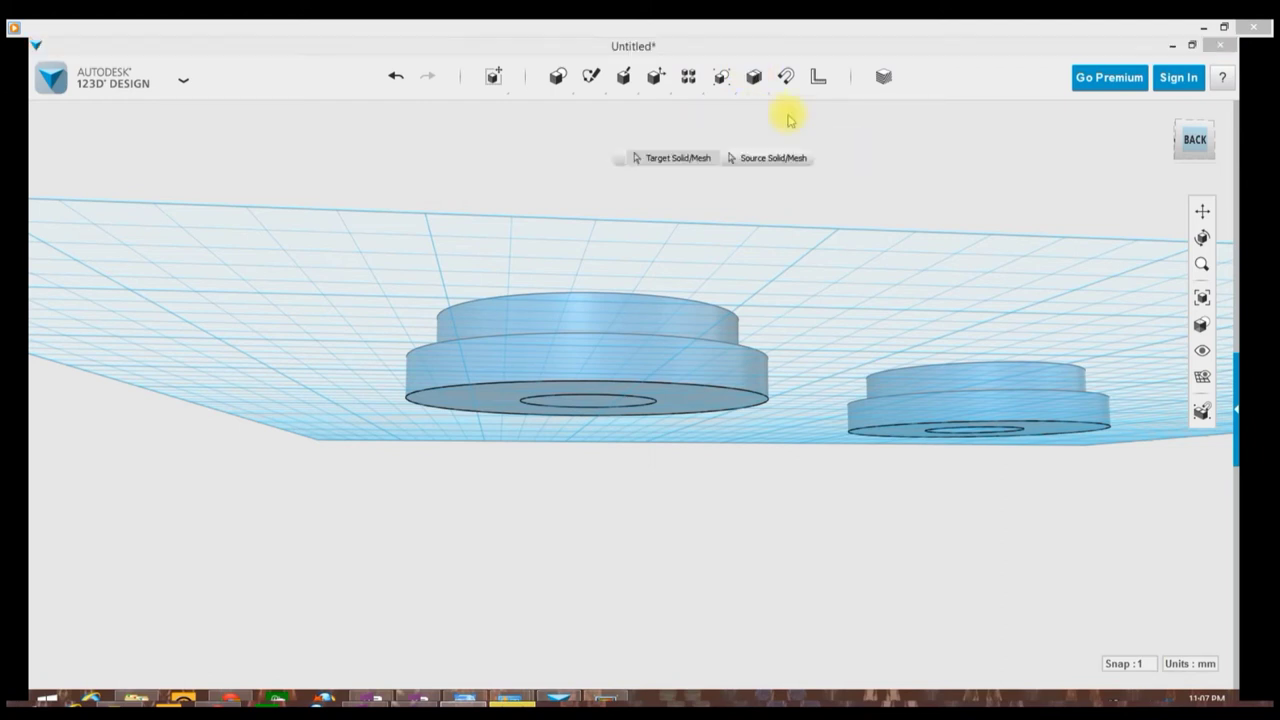
right_click_drag(663, 217, 780, 262)
left_click(666, 297)
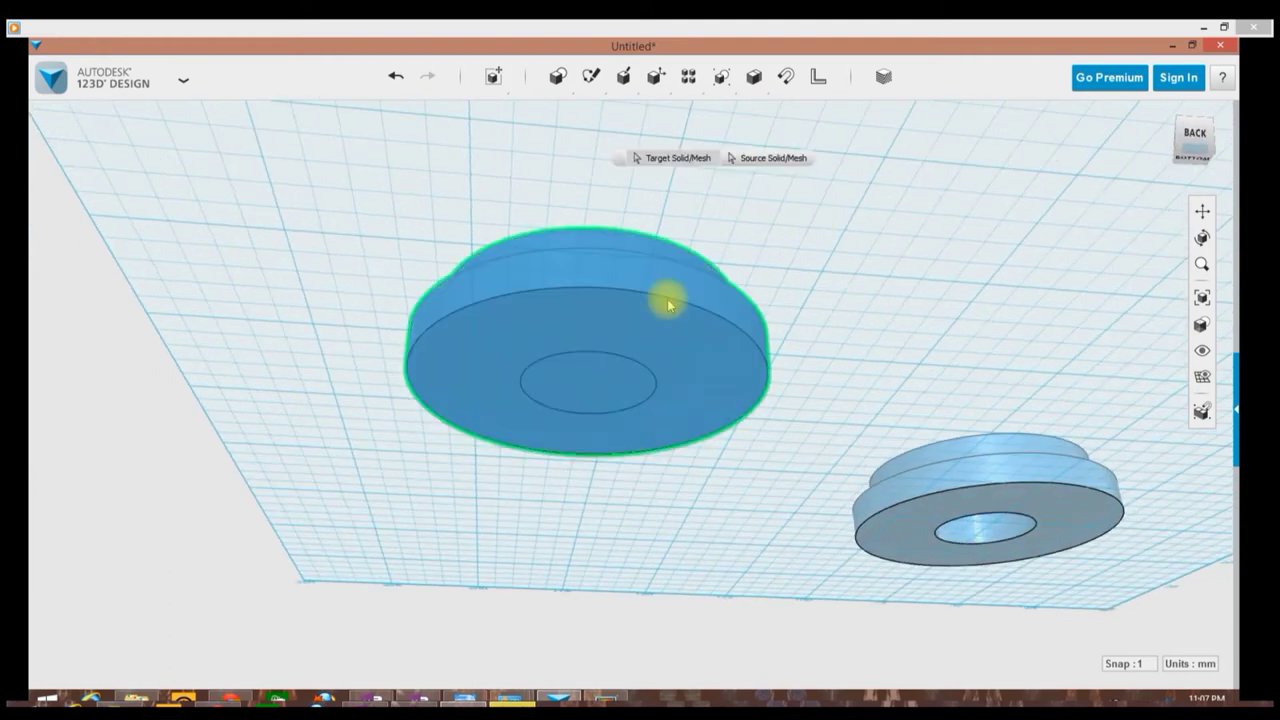
left_click(632, 364)
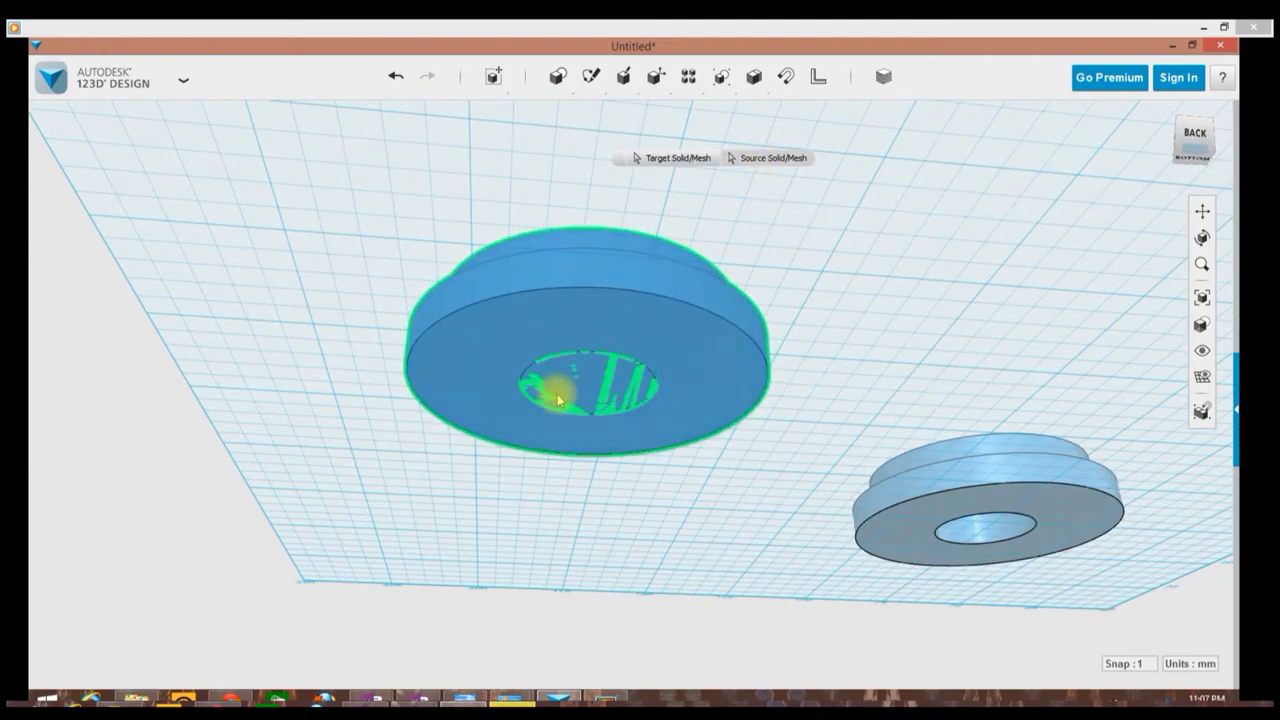
left_click(597, 350)
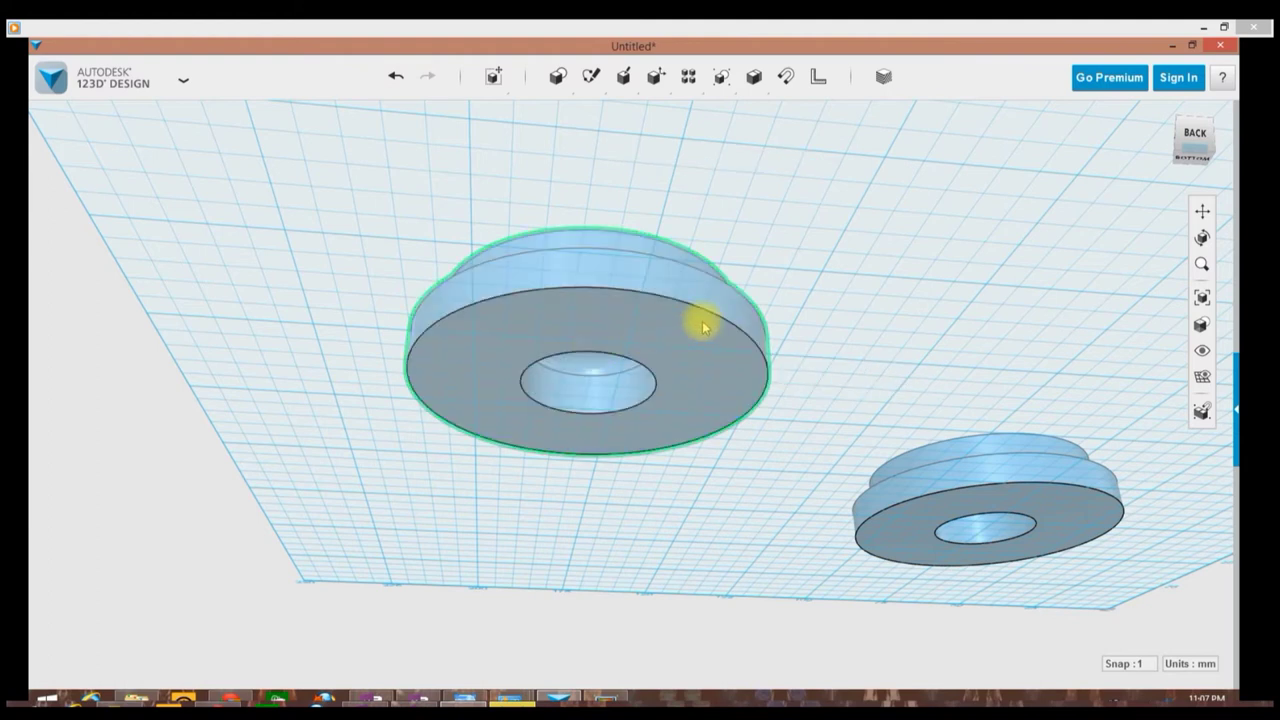
left_click(857, 346)
right_click_drag(857, 346, 774, 300)
Place a radius 4.1, height 20 pin cylinder at the left stepped disc's centre
left_click(601, 434)
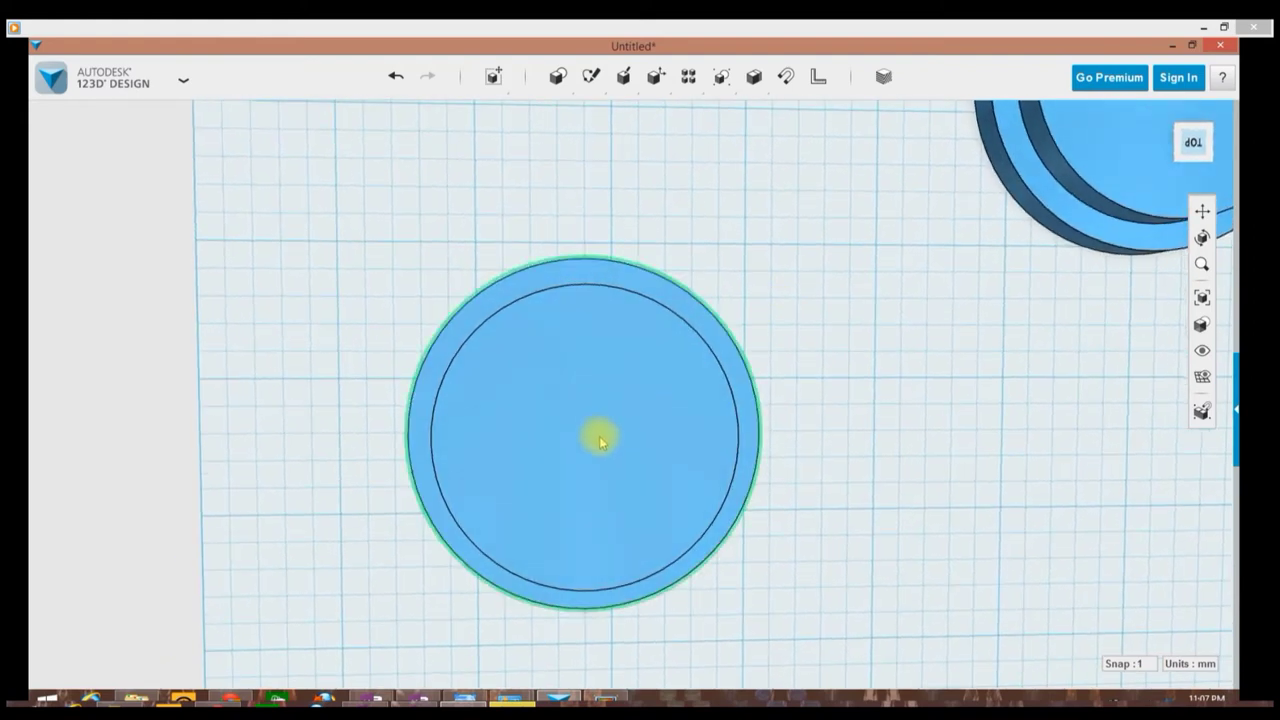
mouse_move(553, 68)
left_click(611, 113)
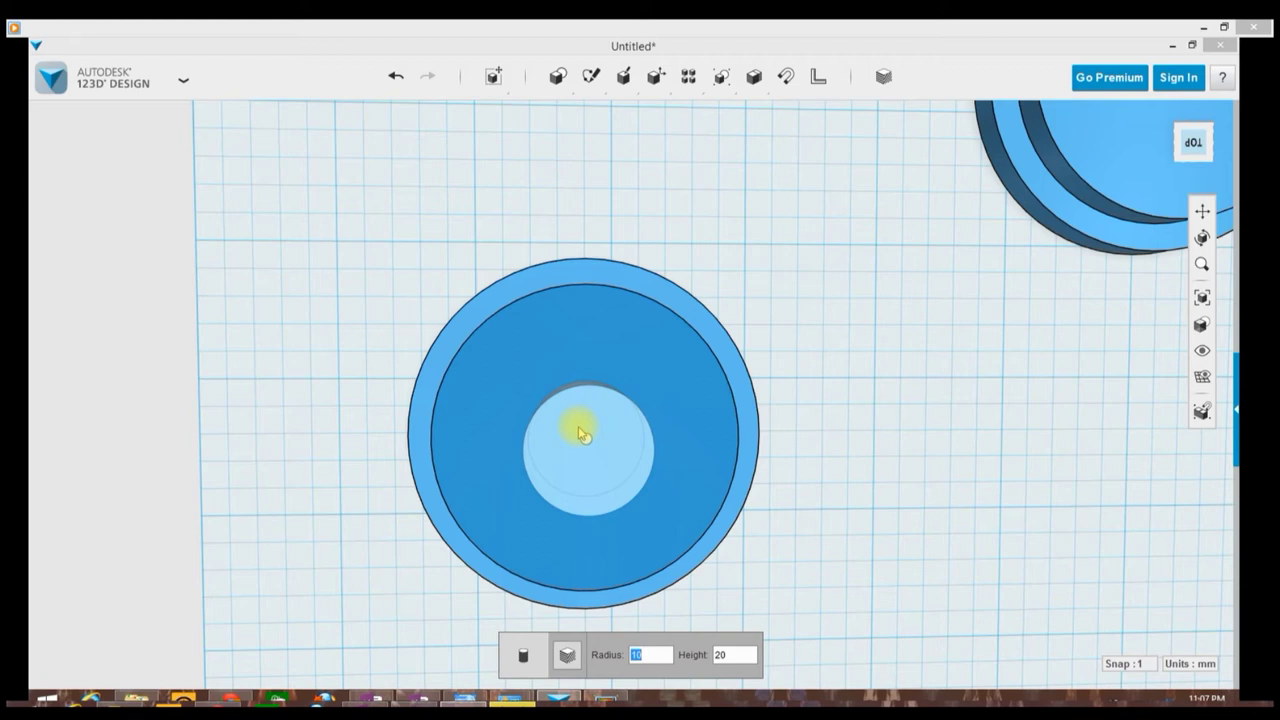
type("4")
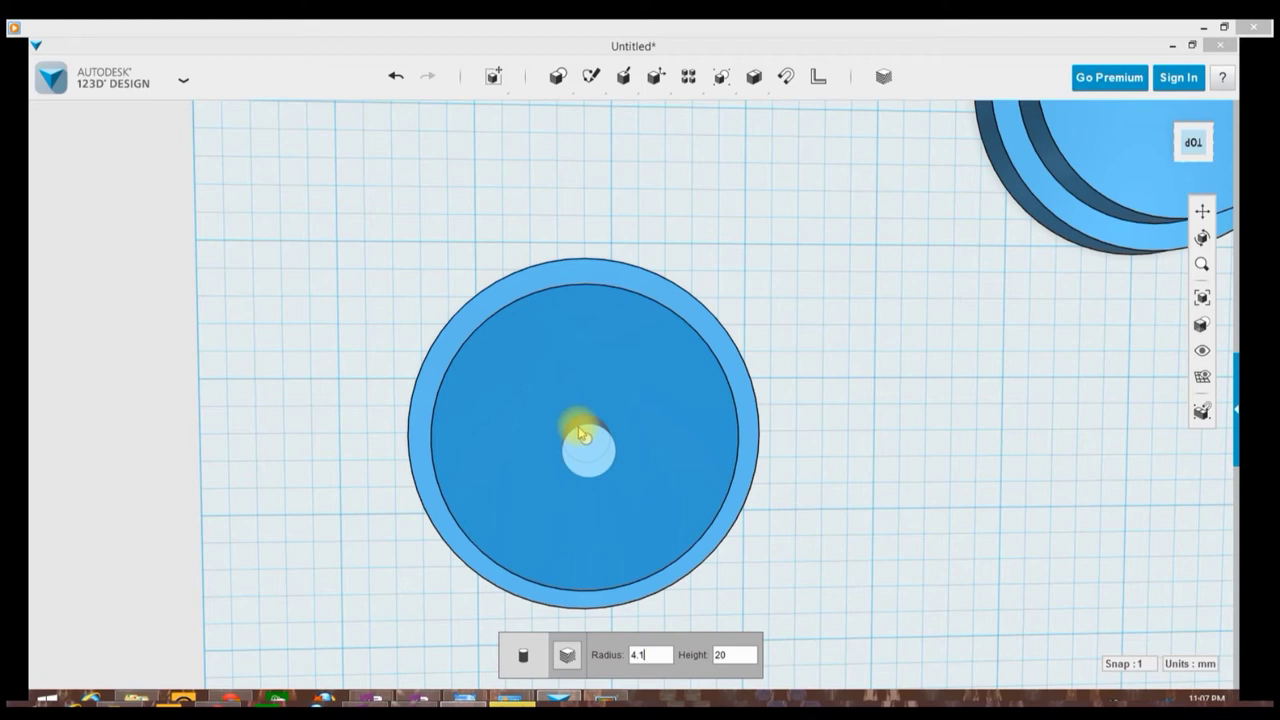
type(".1")
left_click(578, 426)
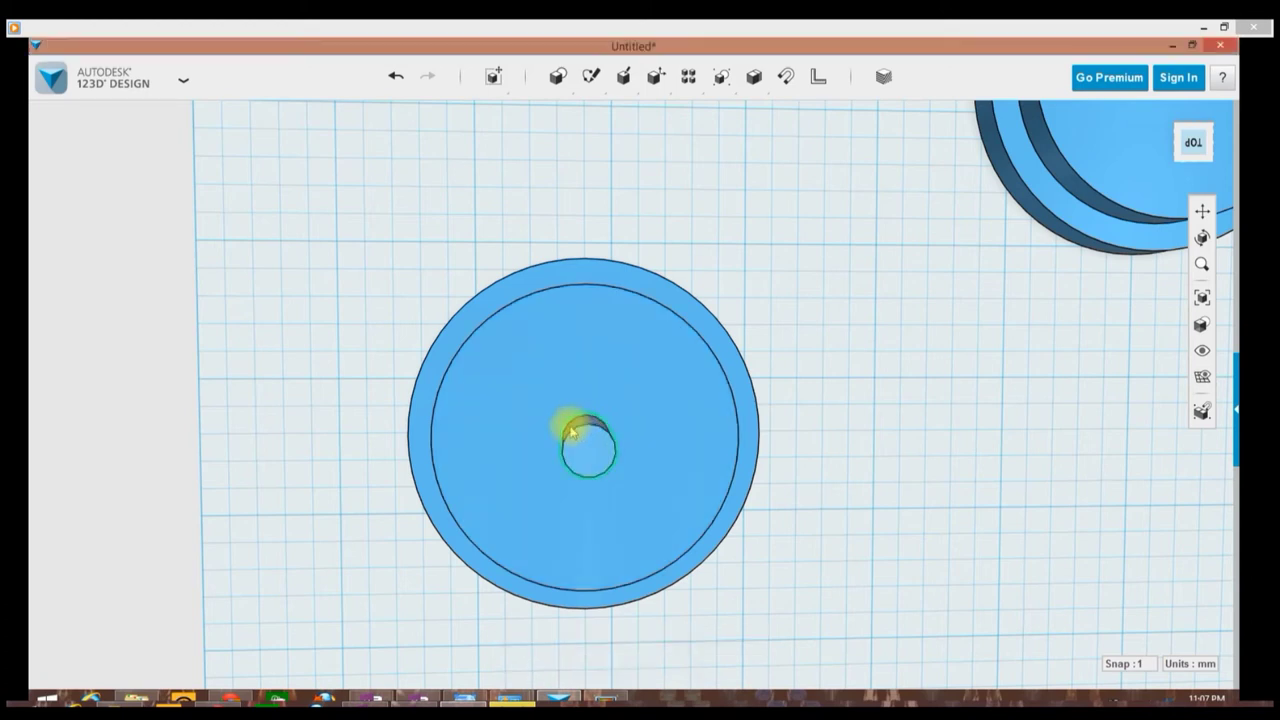
right_click_drag(820, 543, 826, 469)
Move the thin rod cylinder down -14.00 mm into the centre of the left disc
left_click(603, 298)
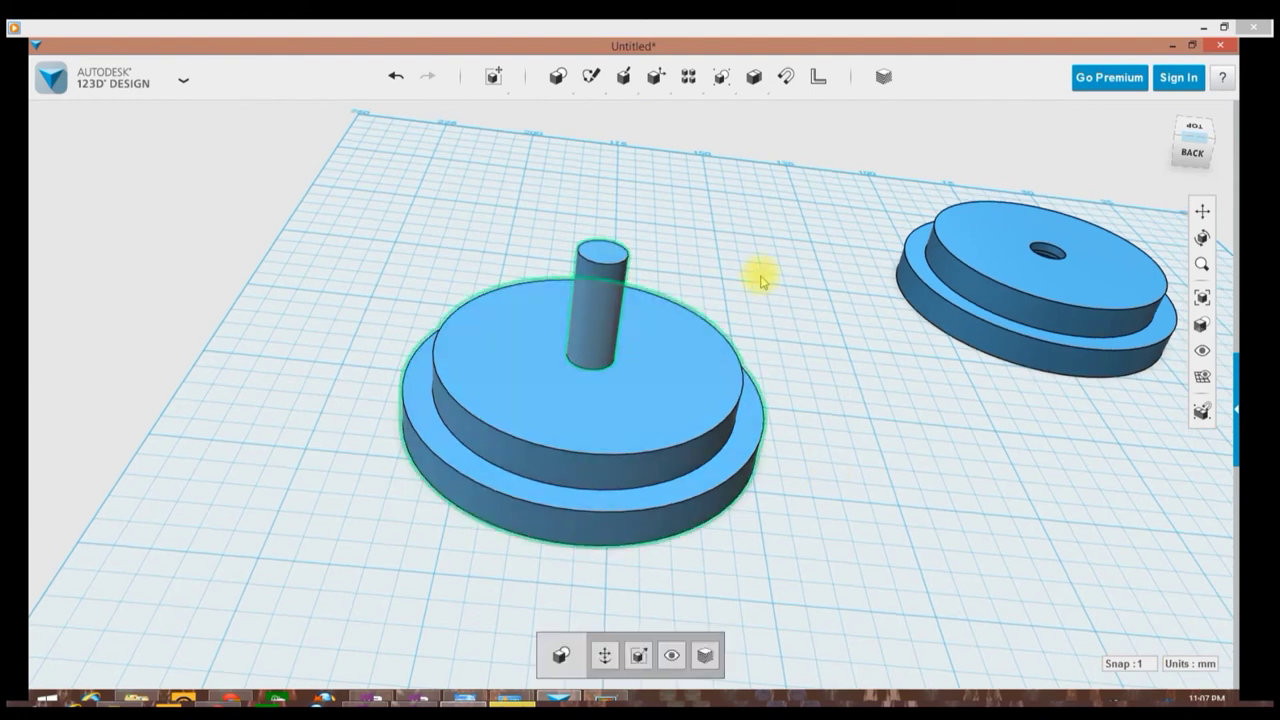
right_click_drag(760, 274, 755, 245)
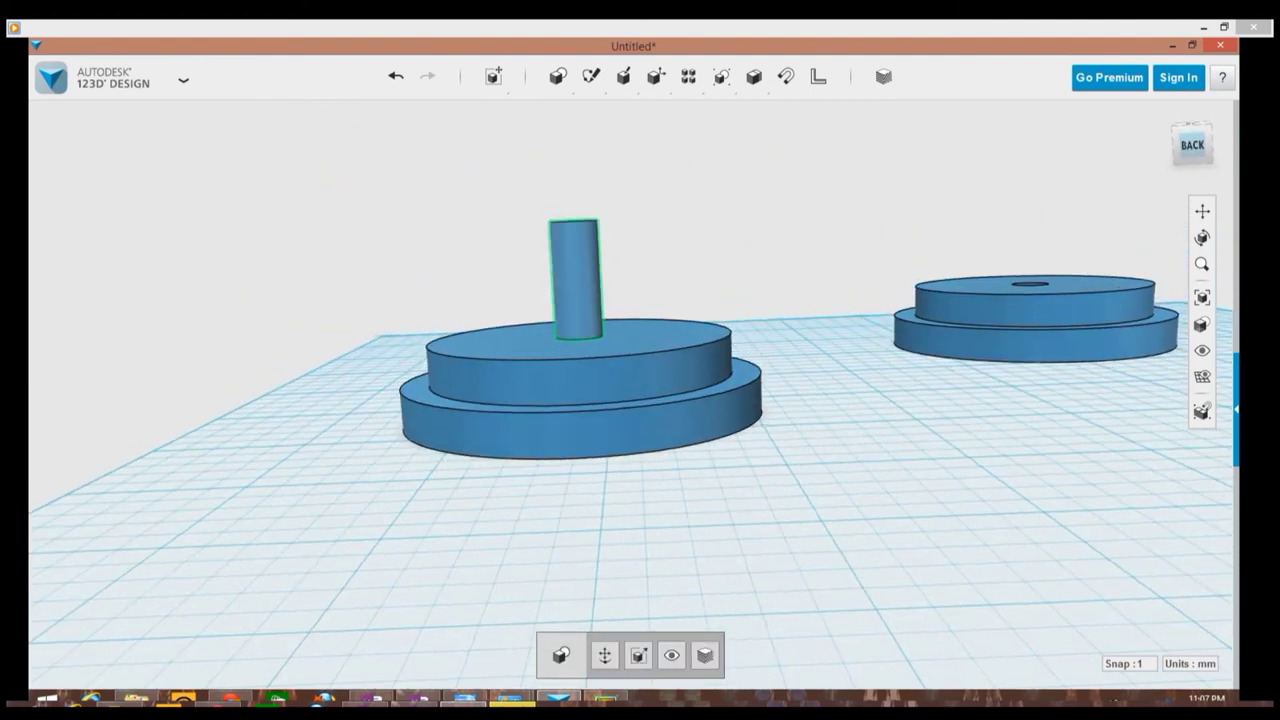
left_click(603, 654)
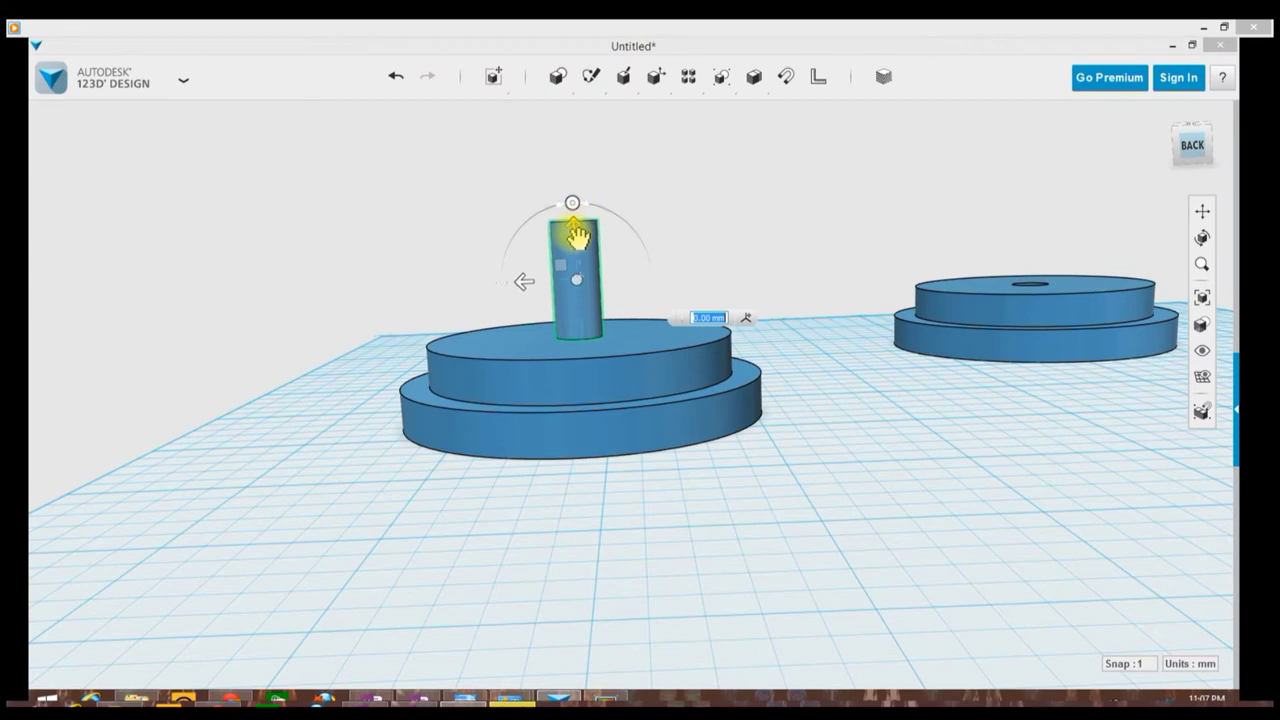
left_click_drag(575, 236, 595, 314)
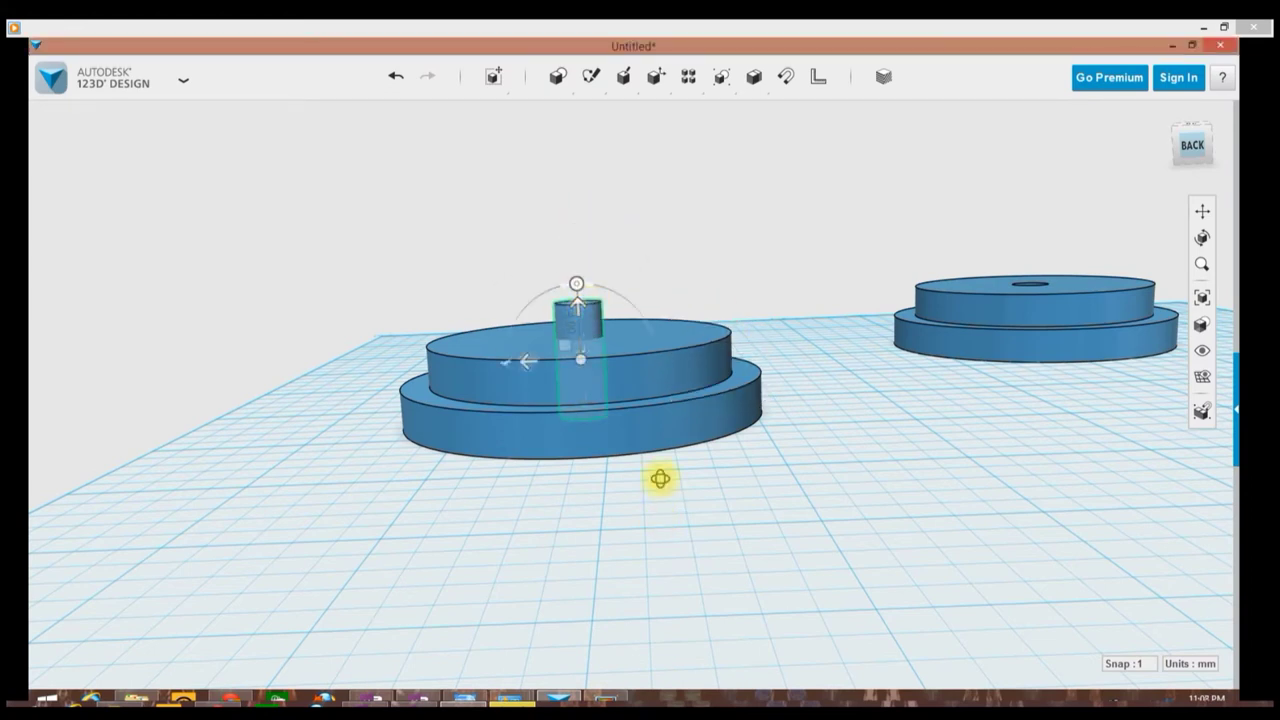
right_click_drag(660, 466, 653, 528)
right_click_drag(680, 589, 614, 271)
left_click(686, 280)
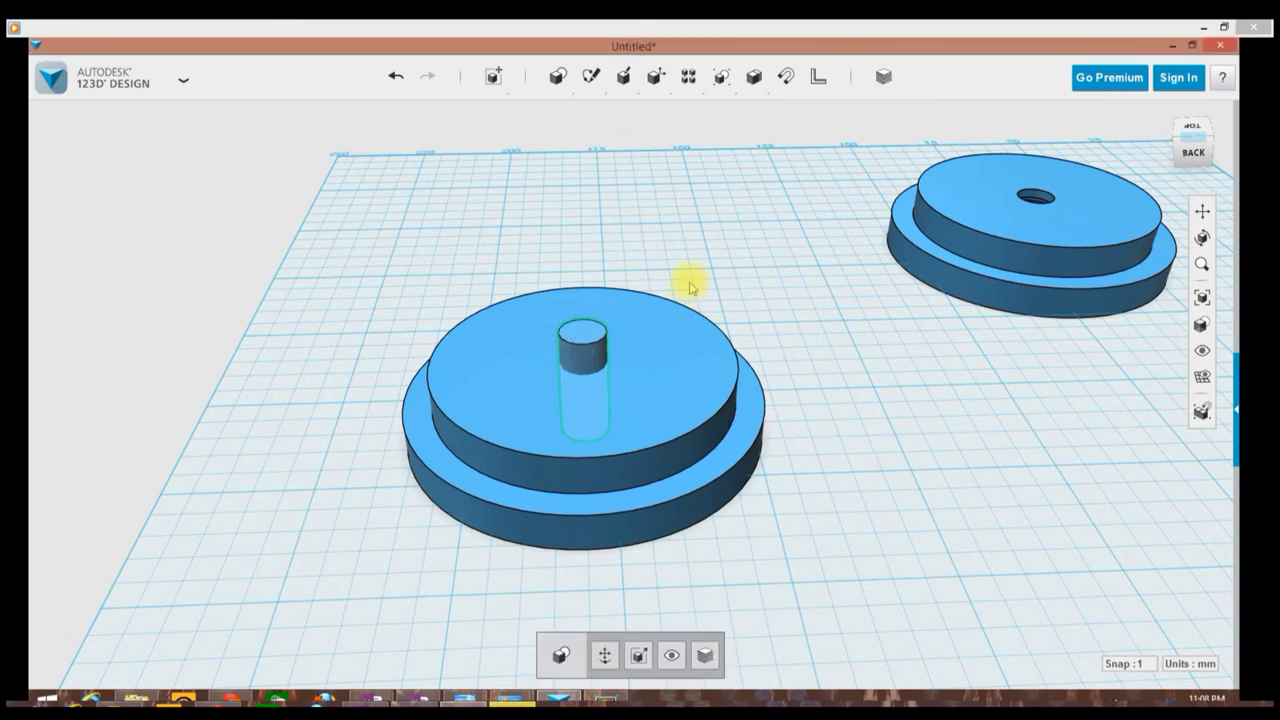
Subtract the rod from the left disc, choosing the disc as the target body
mouse_move(742, 77)
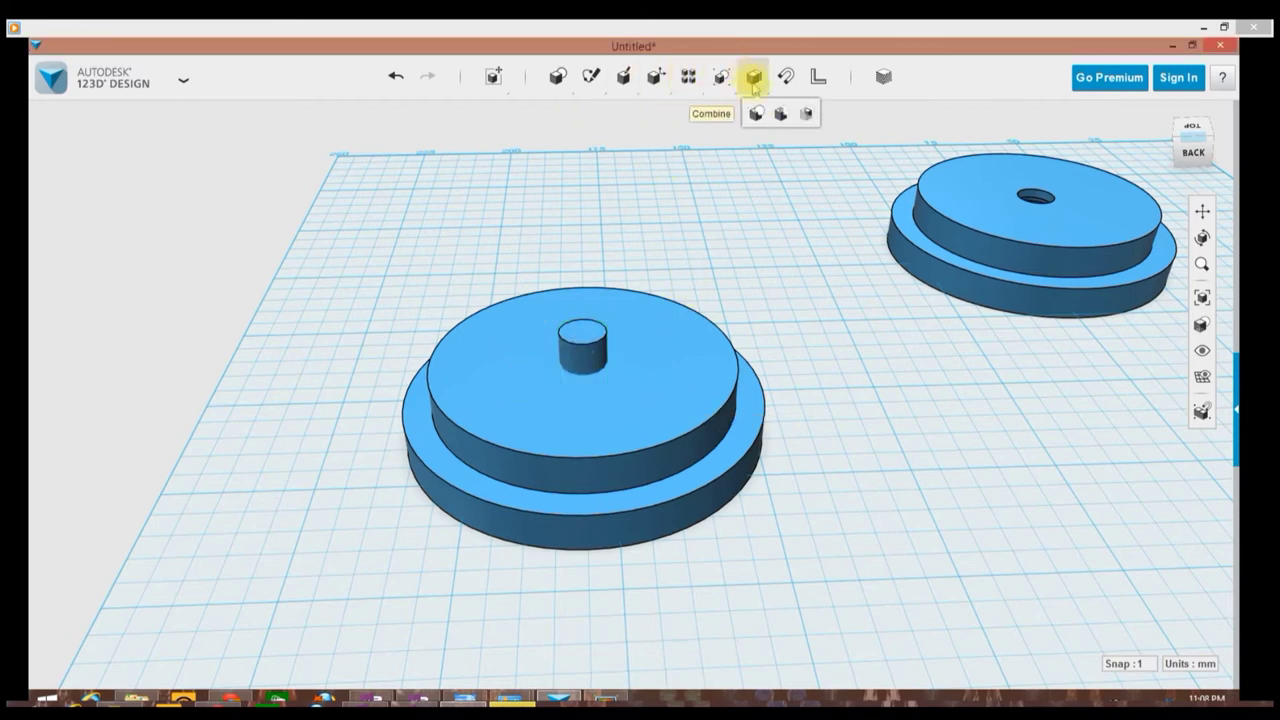
left_click(779, 112)
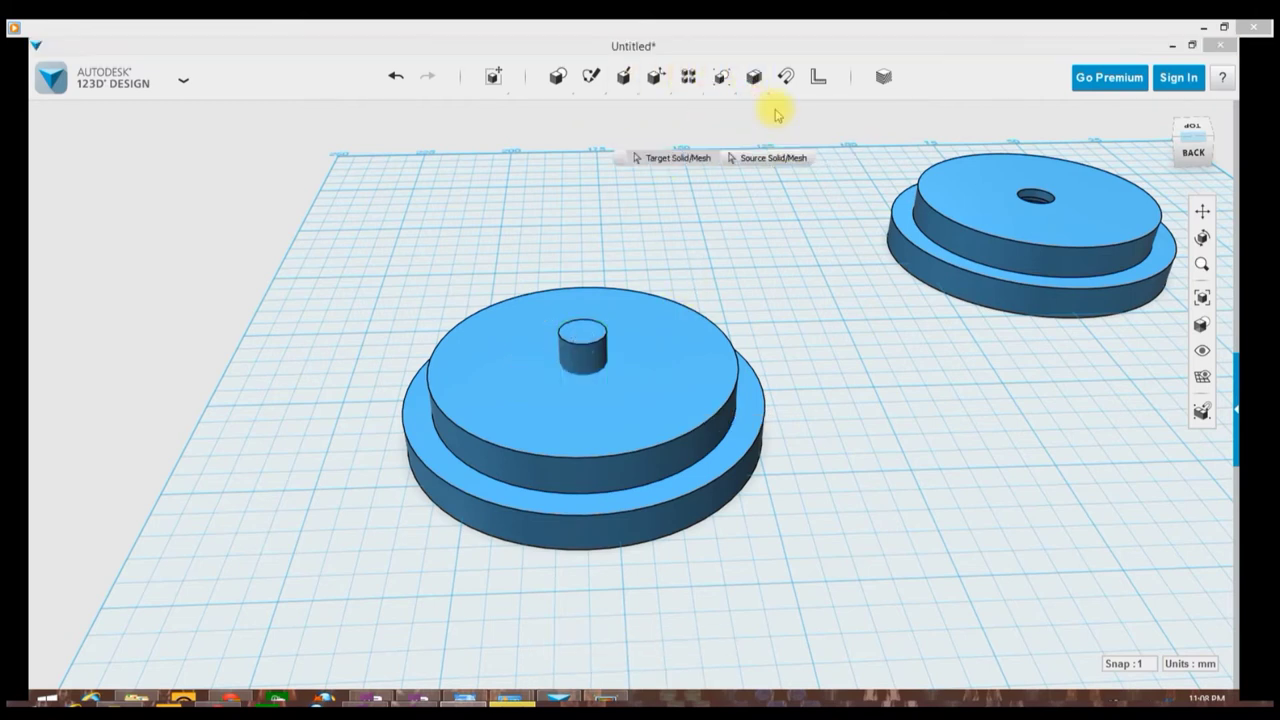
left_click(666, 341)
right_click_drag(620, 430, 815, 410)
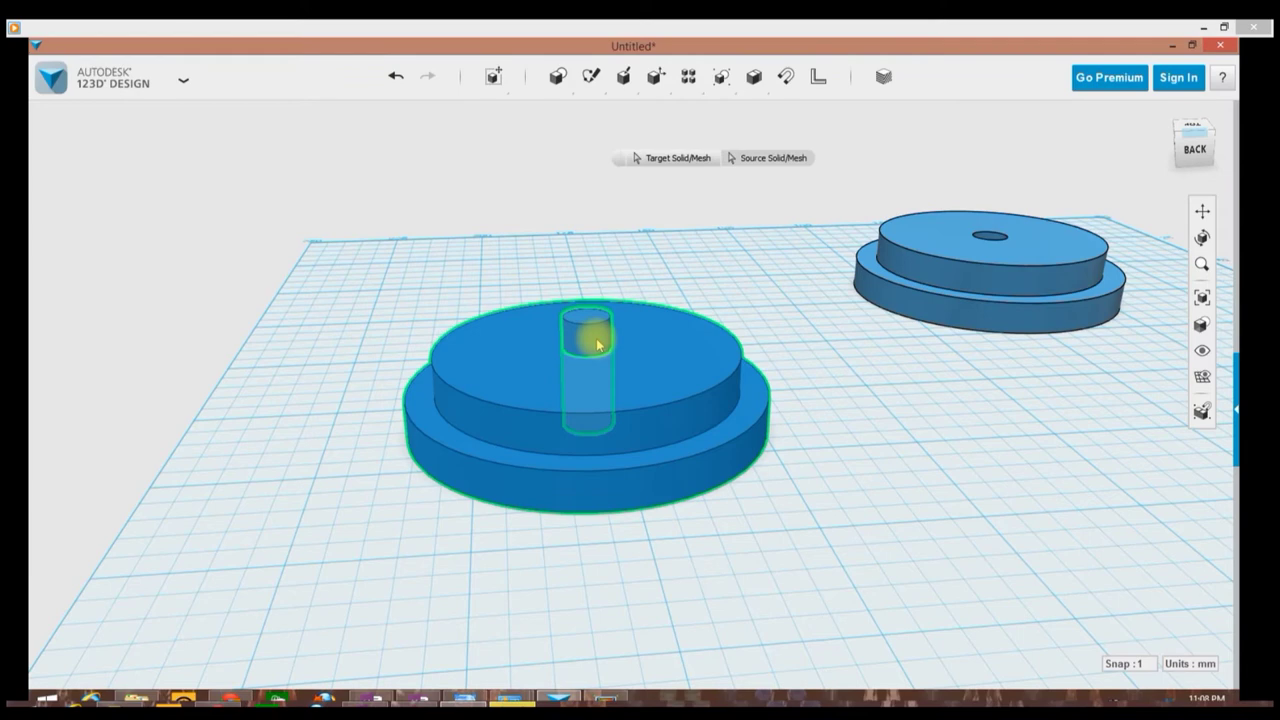
right_click_drag(815, 288, 285, 433)
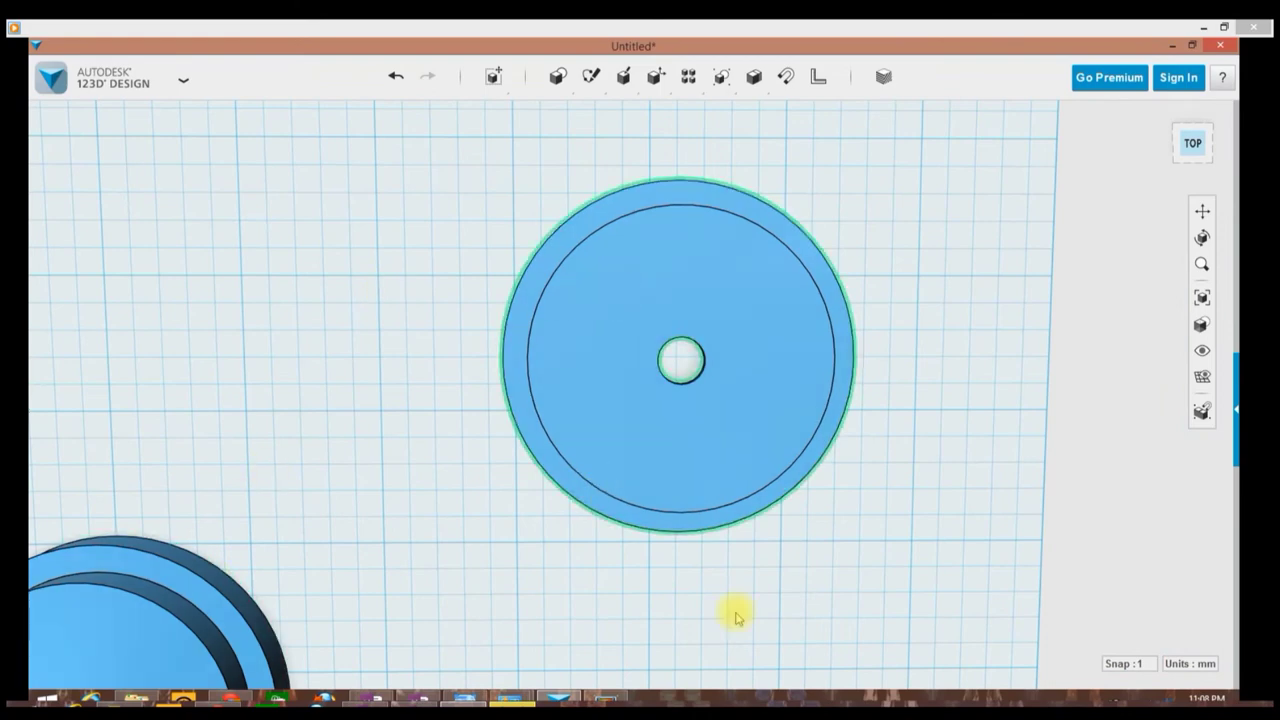
right_click_drag(766, 603, 760, 420)
right_click_drag(647, 200, 635, 275)
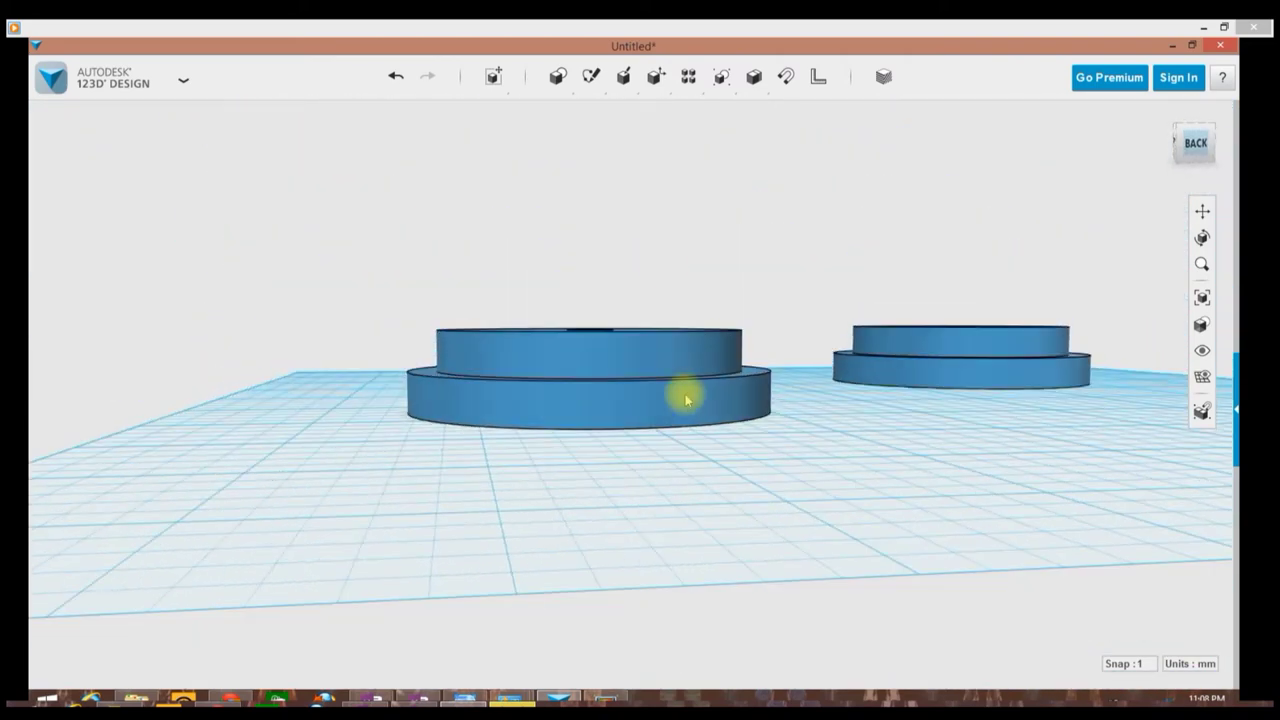
right_click_drag(691, 467, 1010, 307)
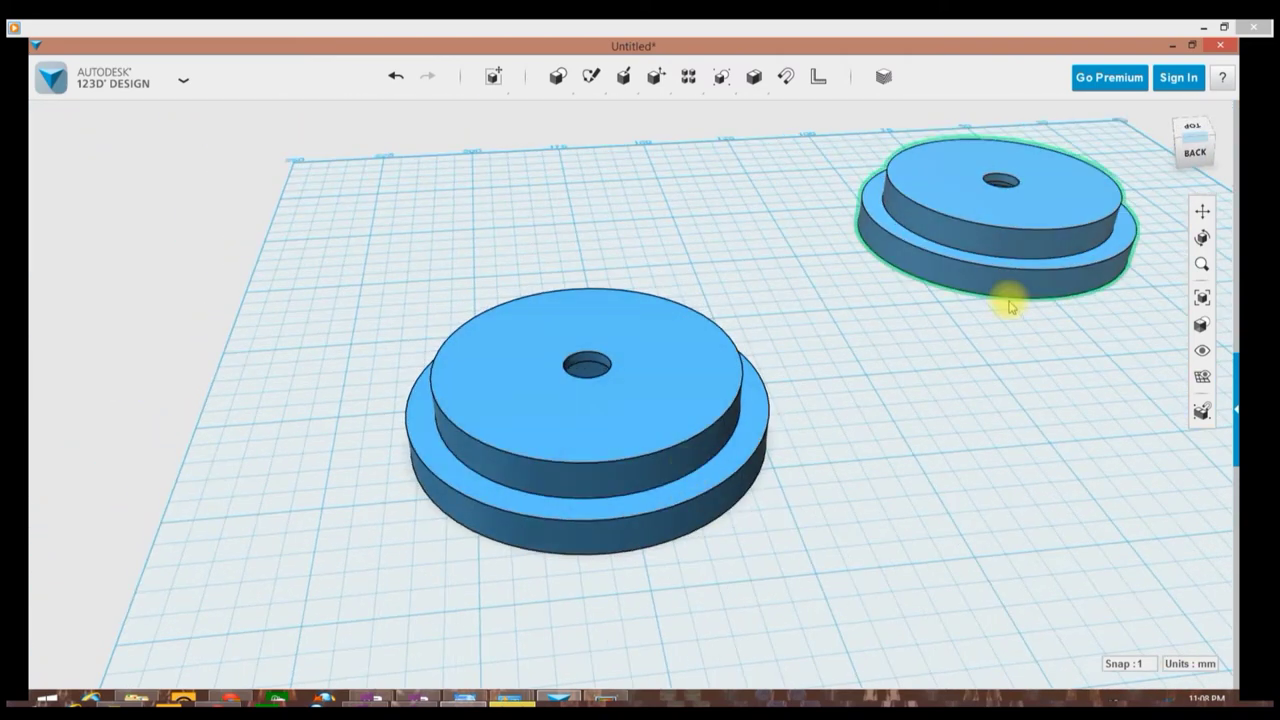